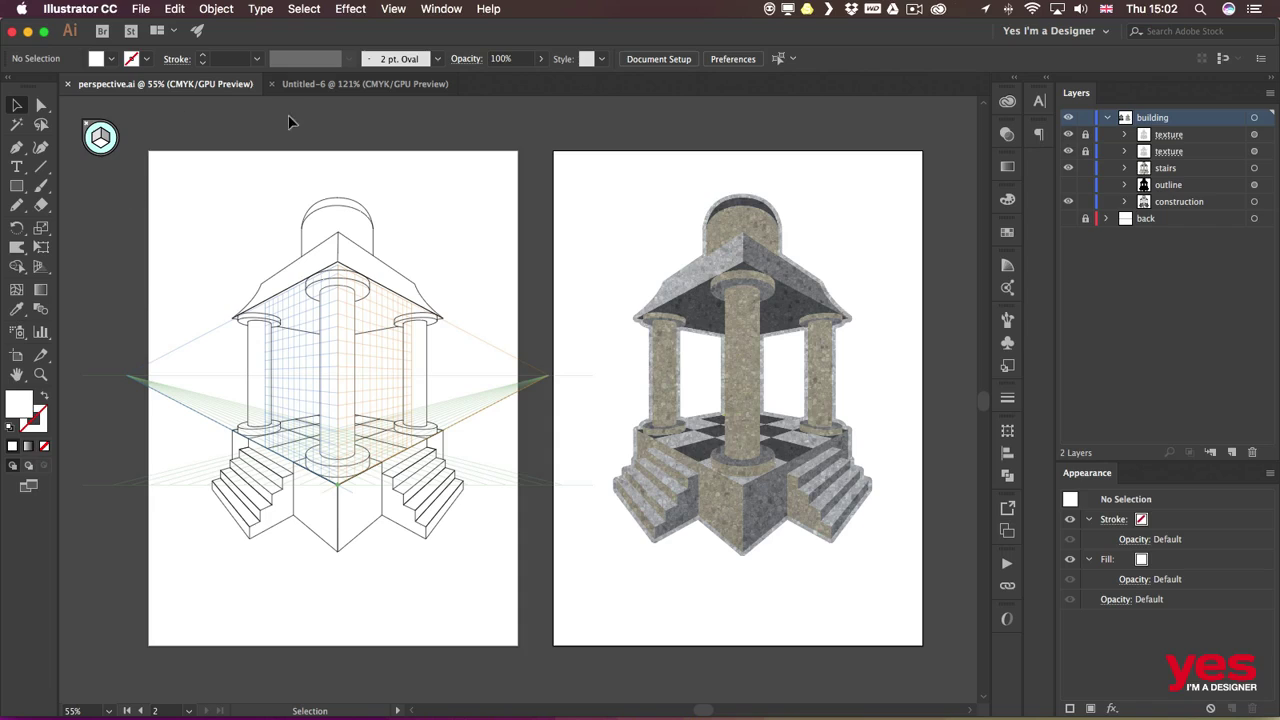
Switch to the blank Untitled-6 document and display the two-point perspective grid on its artboard with the Perspective Grid Tool
click(354, 84)
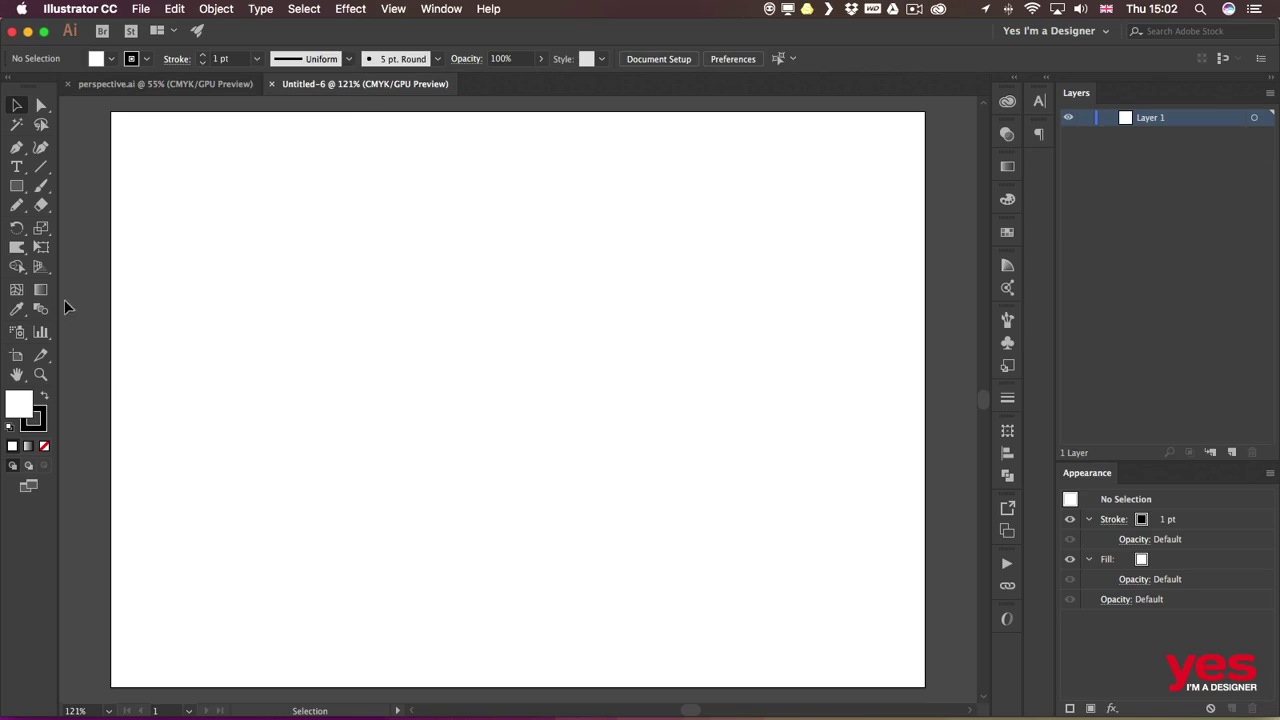
click(40, 267)
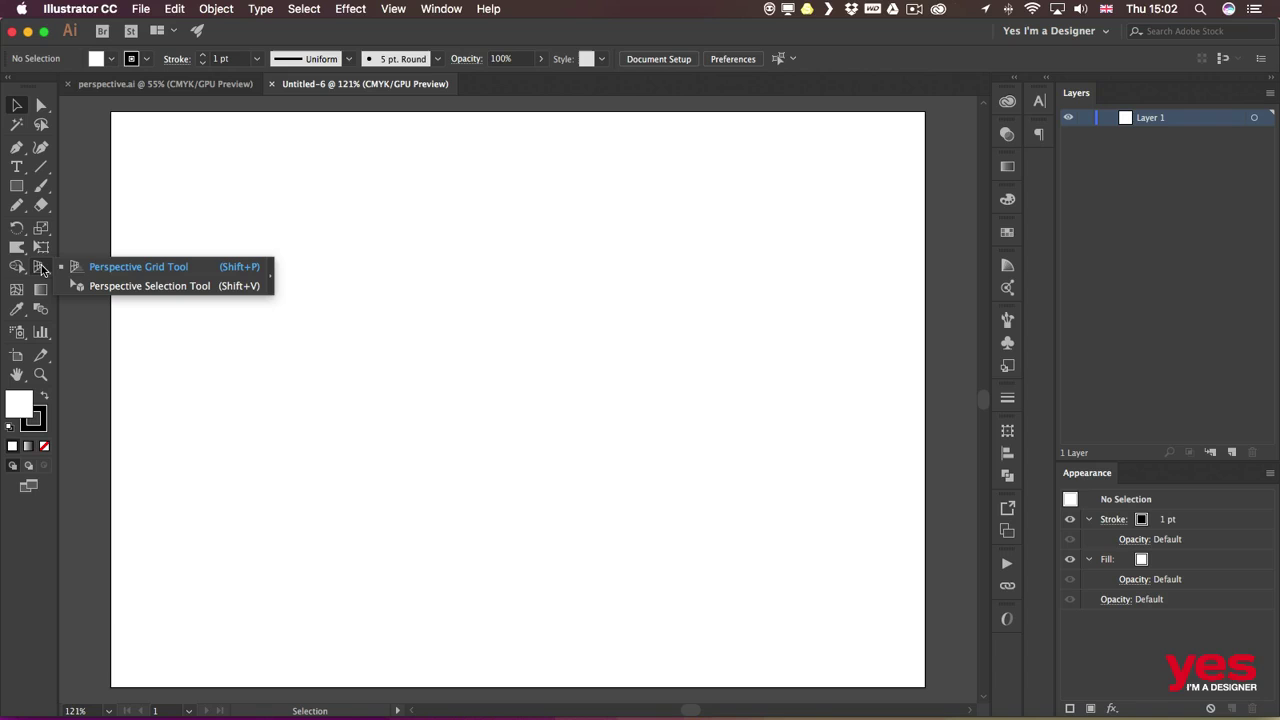
click(108, 268)
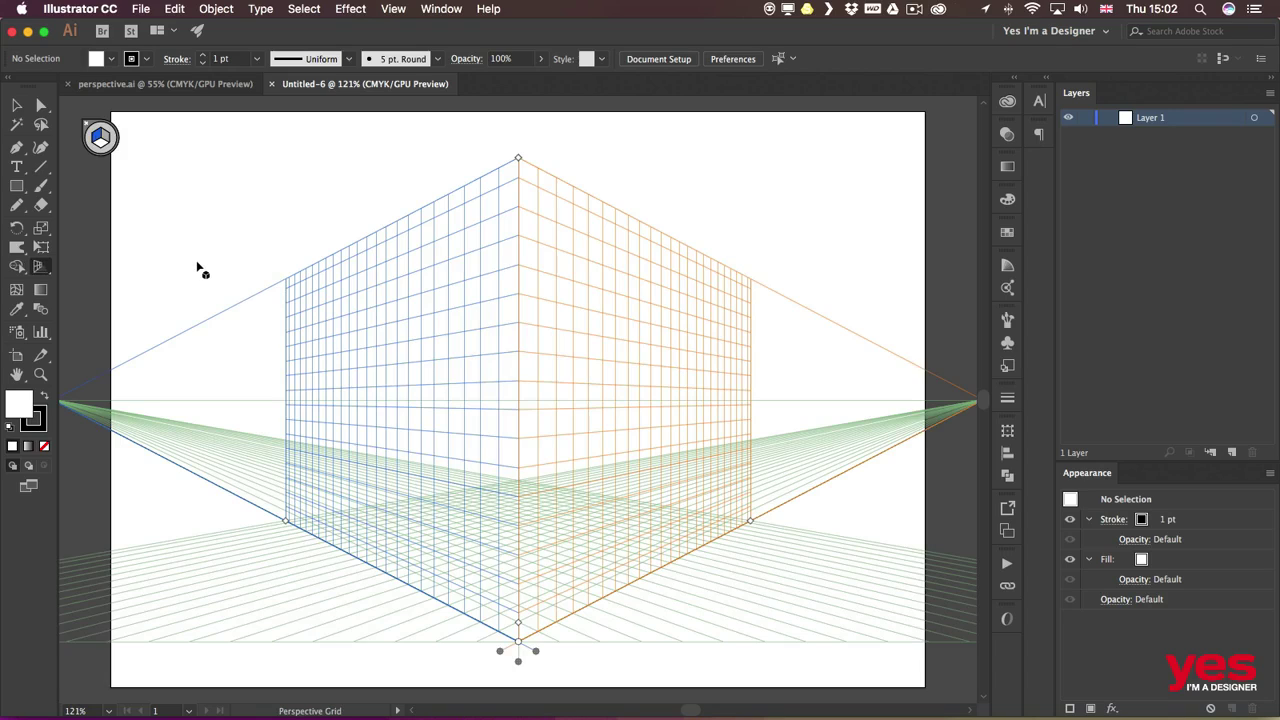
Lower the perspective grid's horizon line until it sits close above the ground line
key(space)
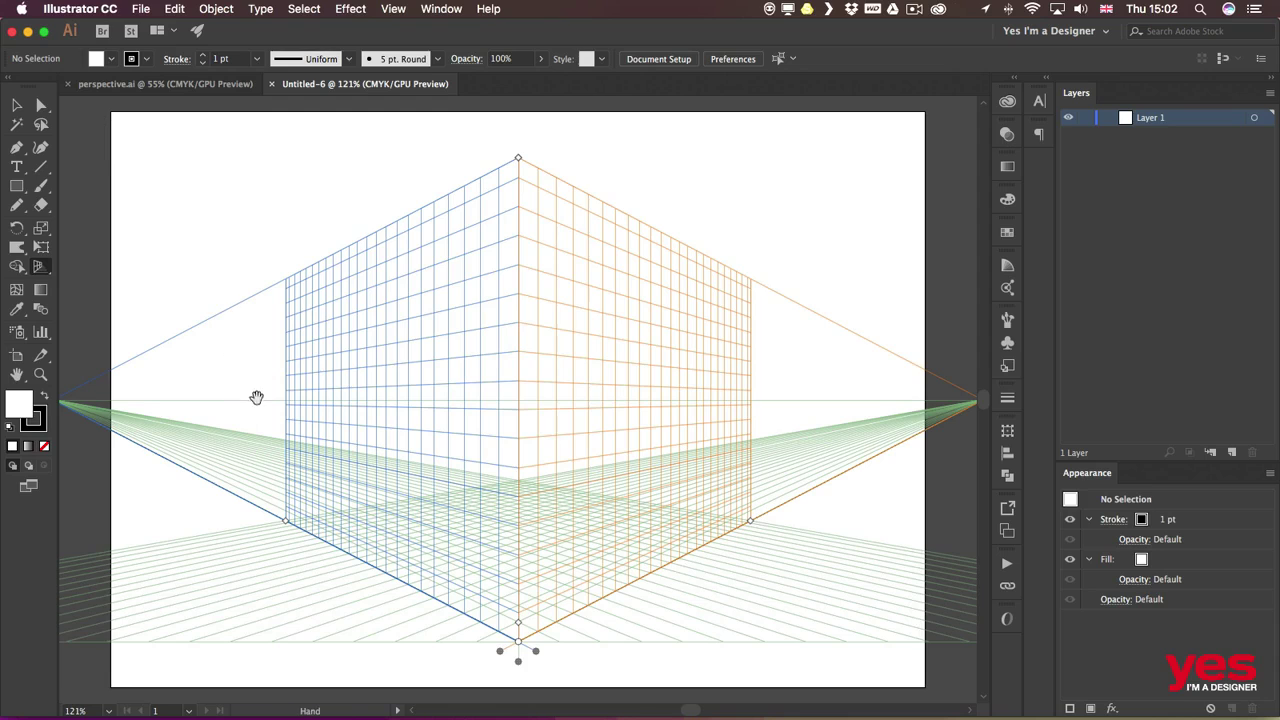
drag(278, 391, 351, 369)
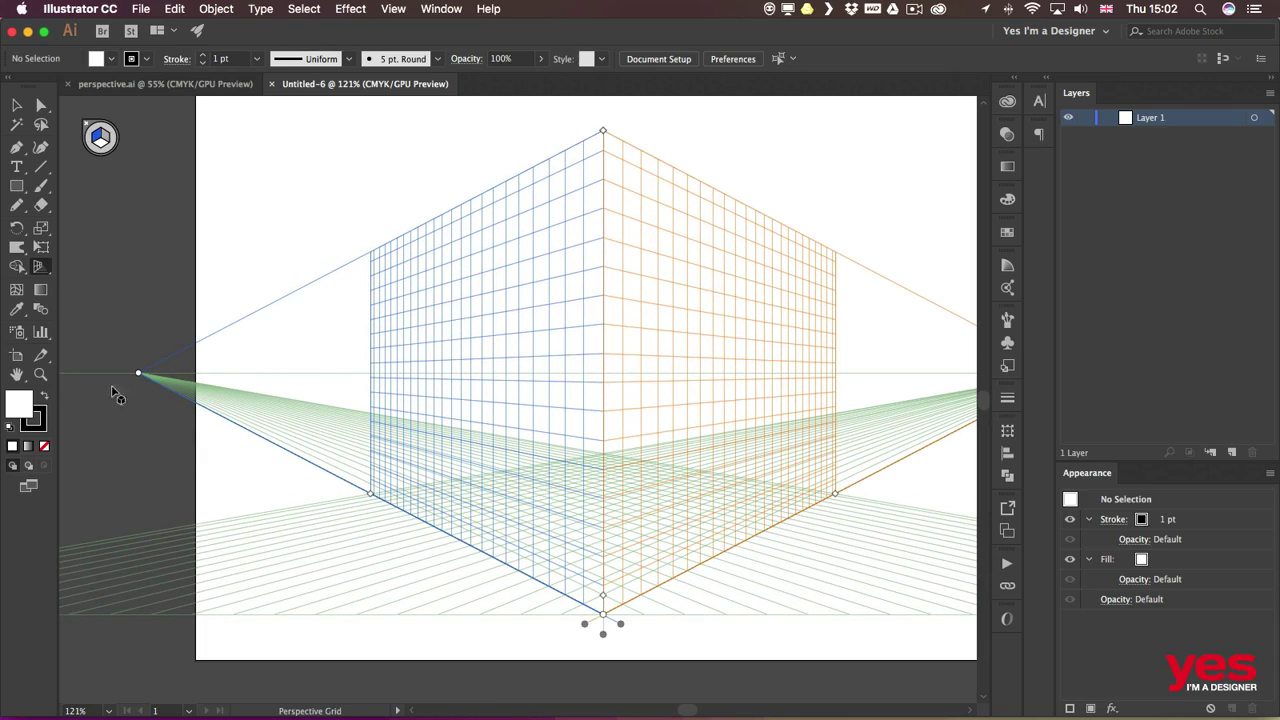
key(space)
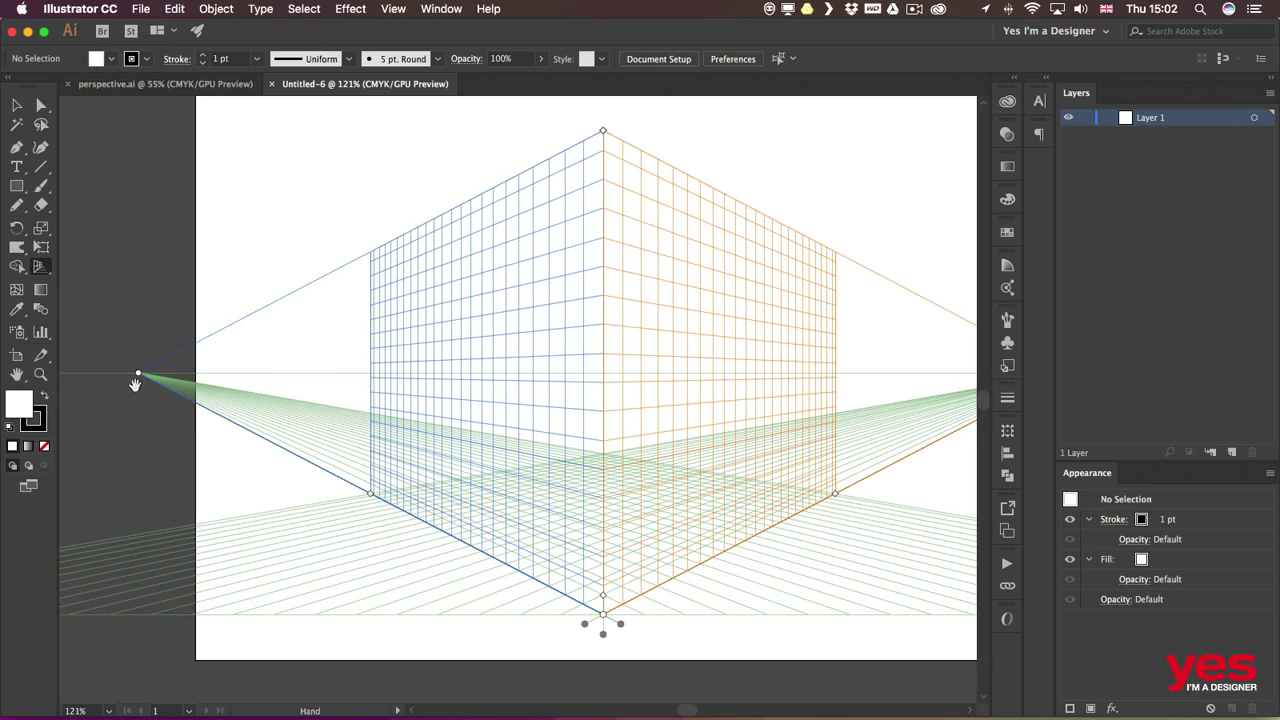
drag(138, 390, 272, 401)
drag(176, 386, 166, 470)
key(super+minus)
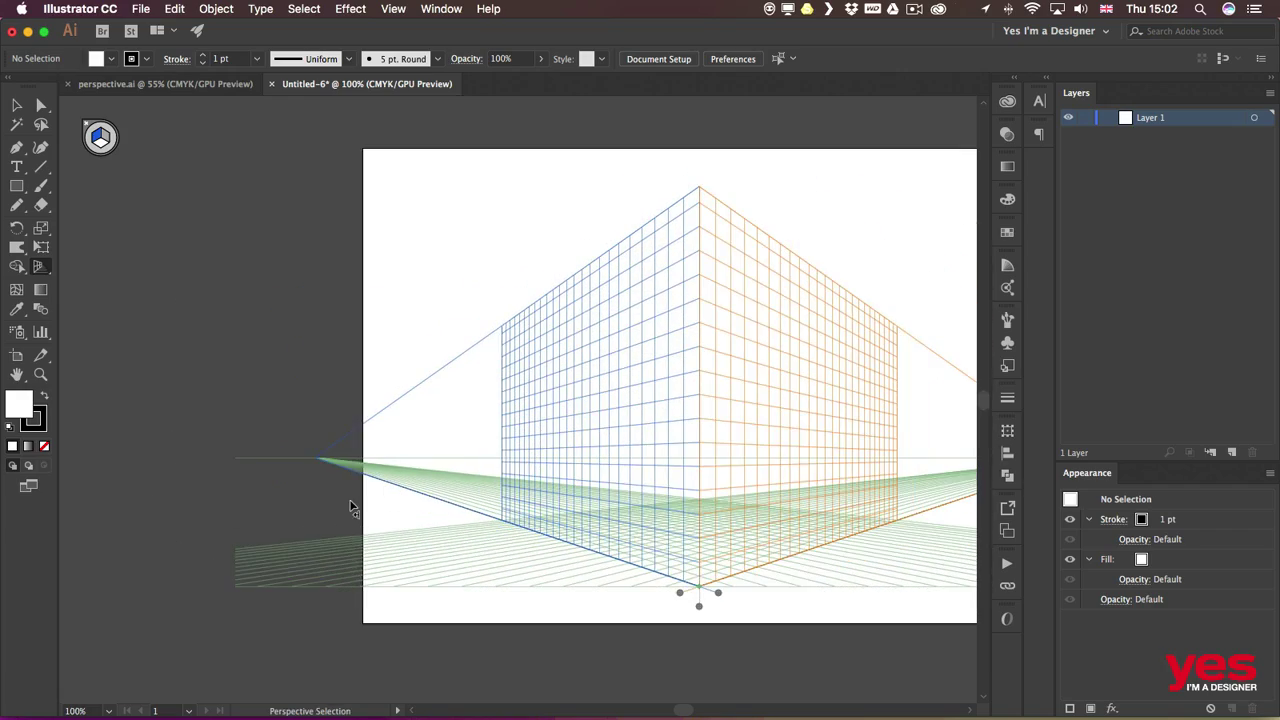
drag(606, 349, 477, 344)
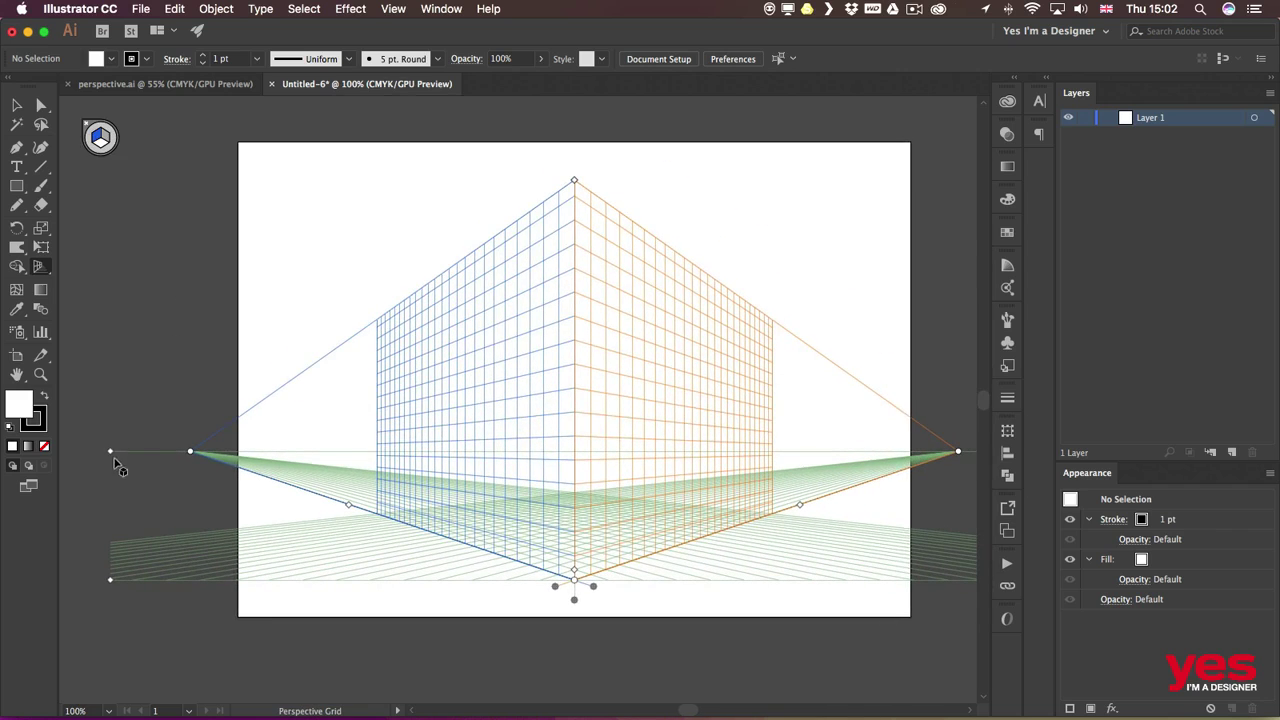
drag(110, 452, 110, 502)
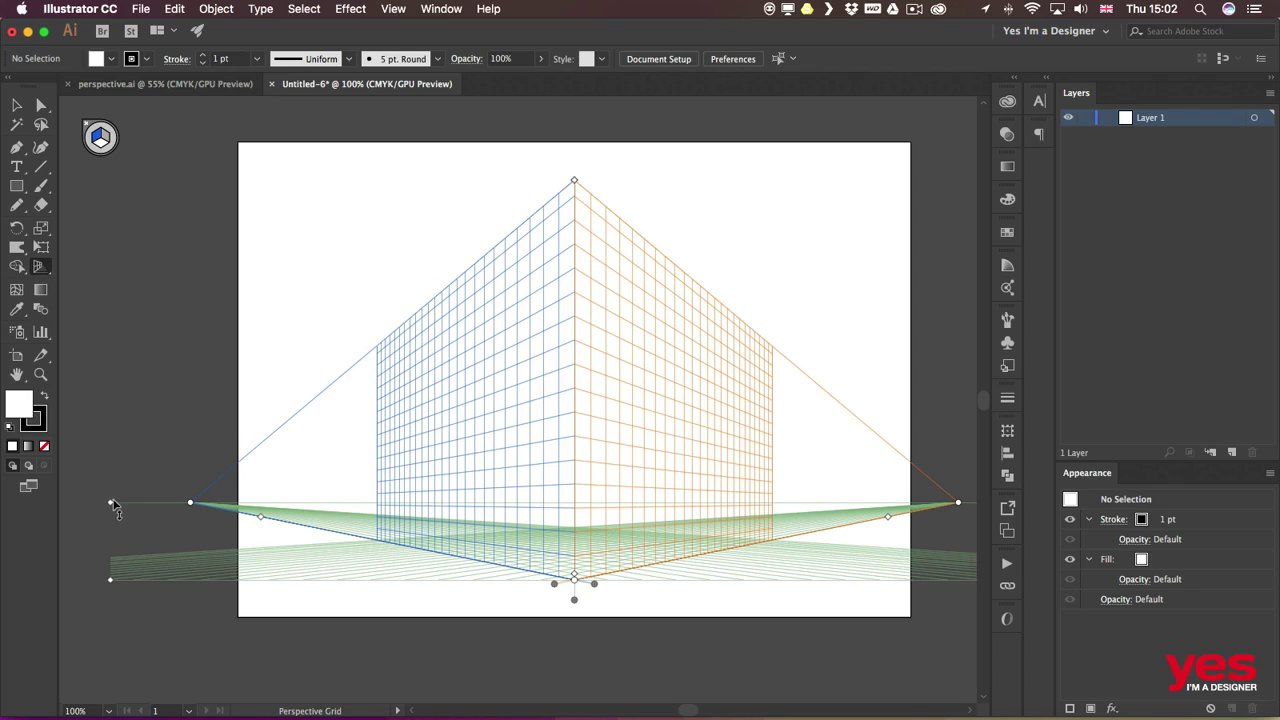
Raise the grid's horizon line into the upper half of the artboard and place the vanishing points beyond its two sides
drag(113, 507, 112, 303)
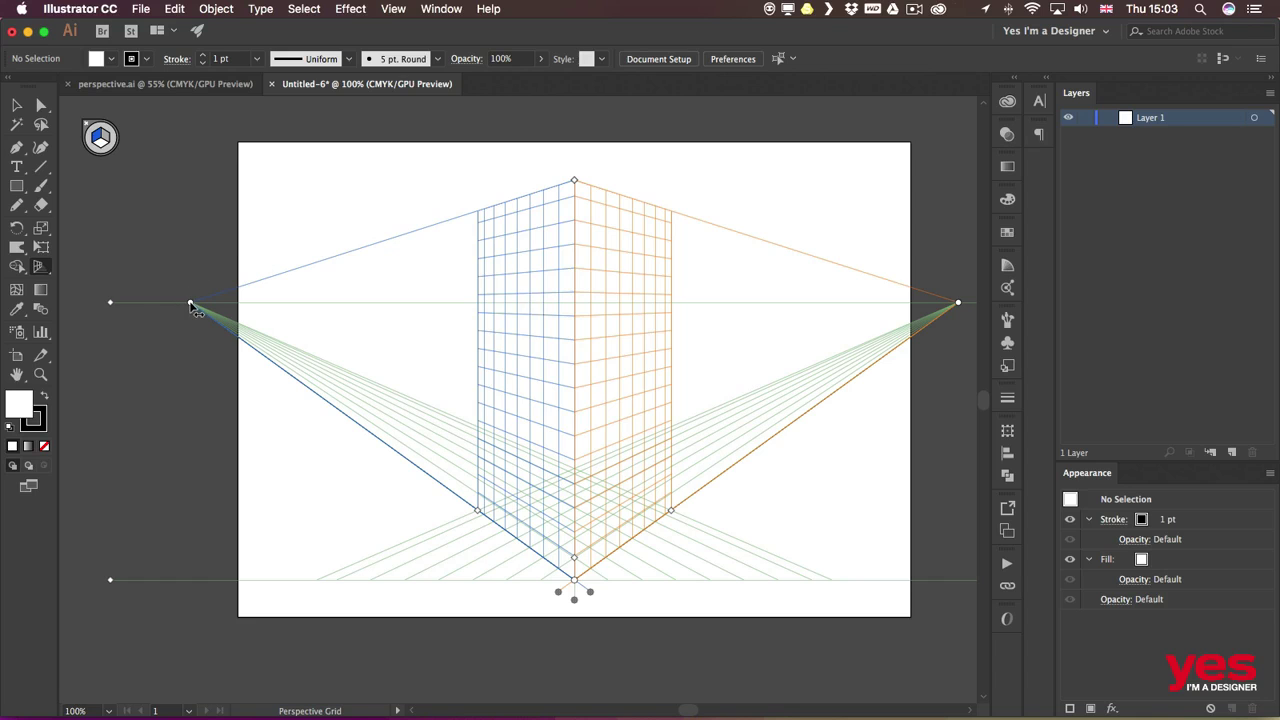
drag(193, 304, 344, 302)
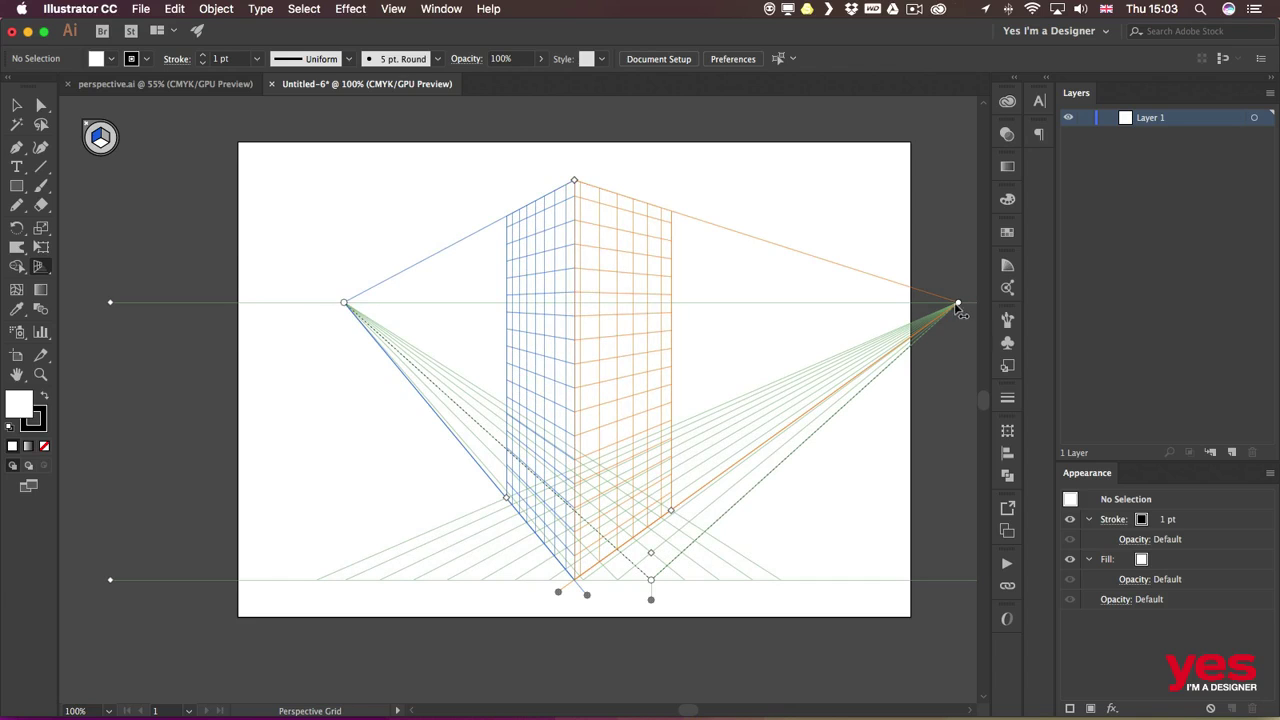
drag(958, 304, 738, 302)
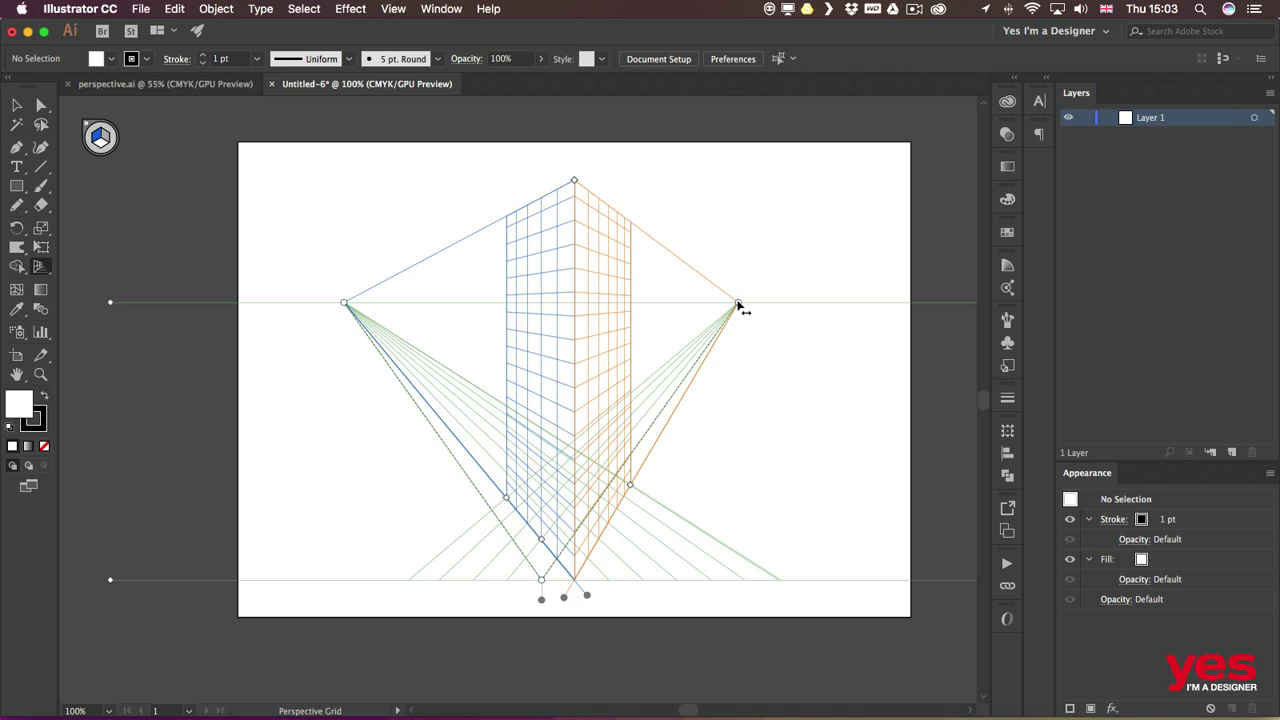
drag(738, 304, 967, 302)
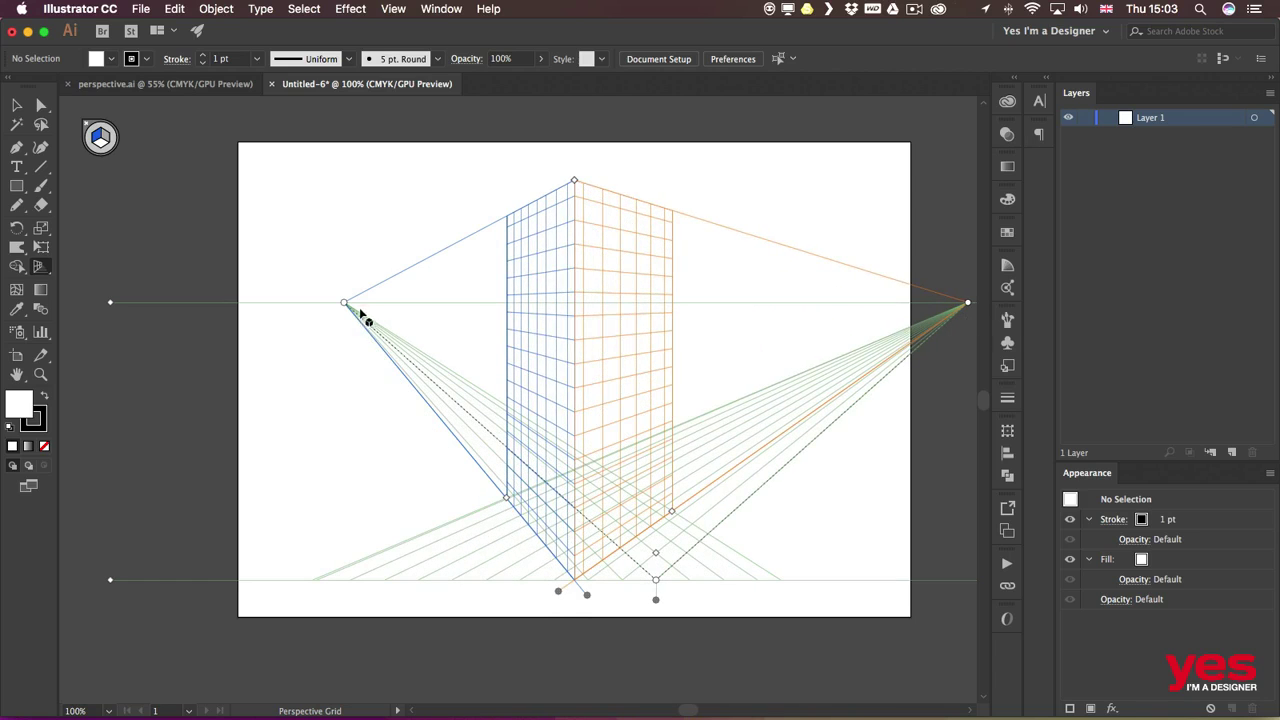
drag(346, 305, 110, 302)
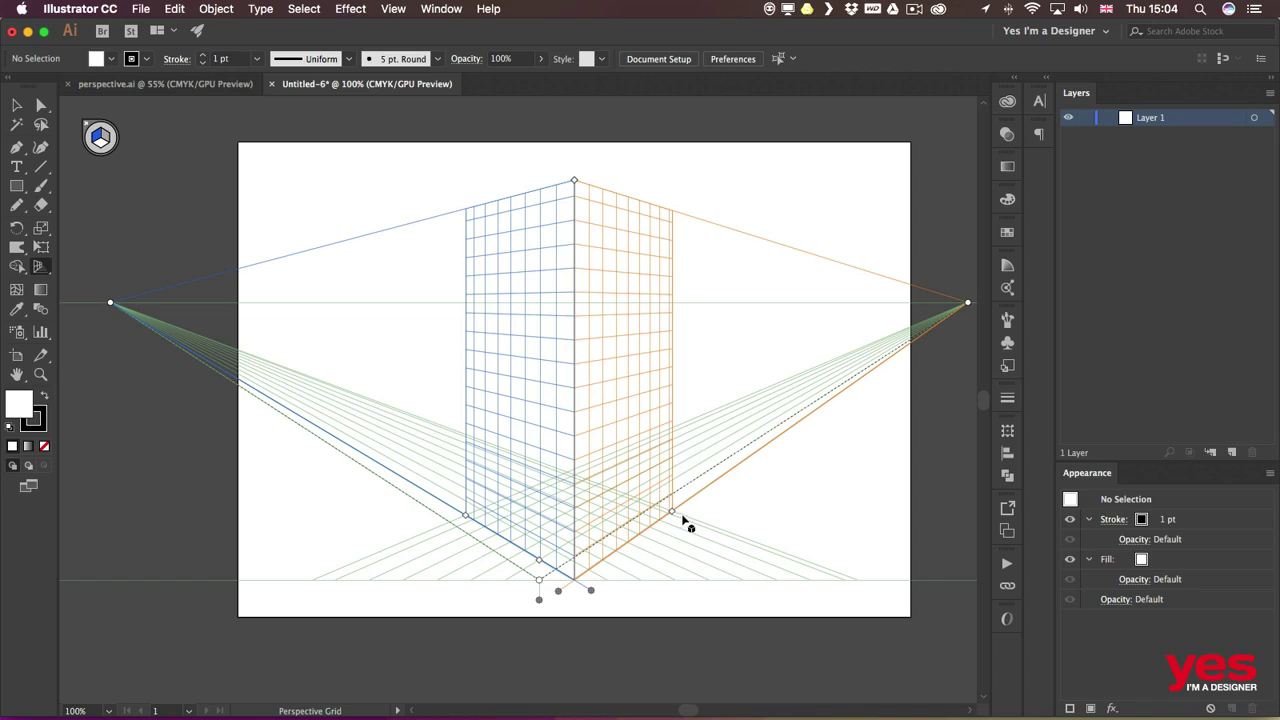
Extend the right and left grid planes toward their vanishing points and raise the grid's vertical extent above the artboard
drag(672, 512, 817, 434)
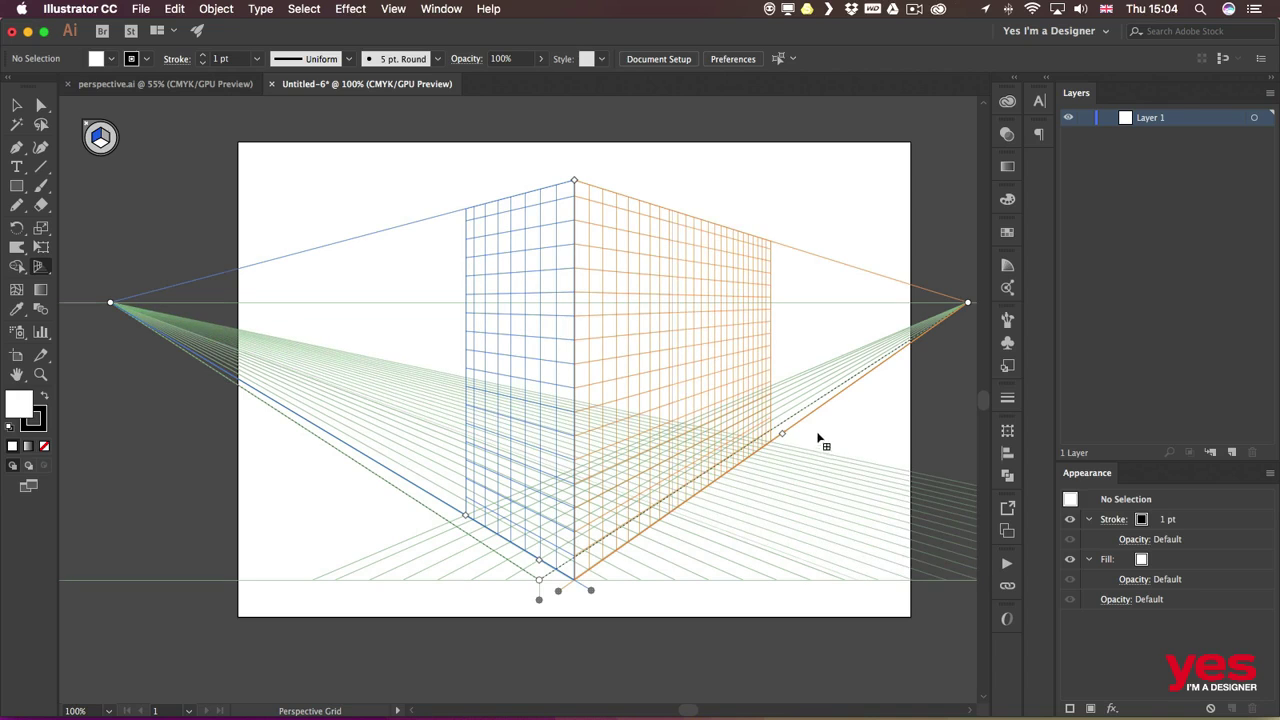
drag(466, 517, 357, 423)
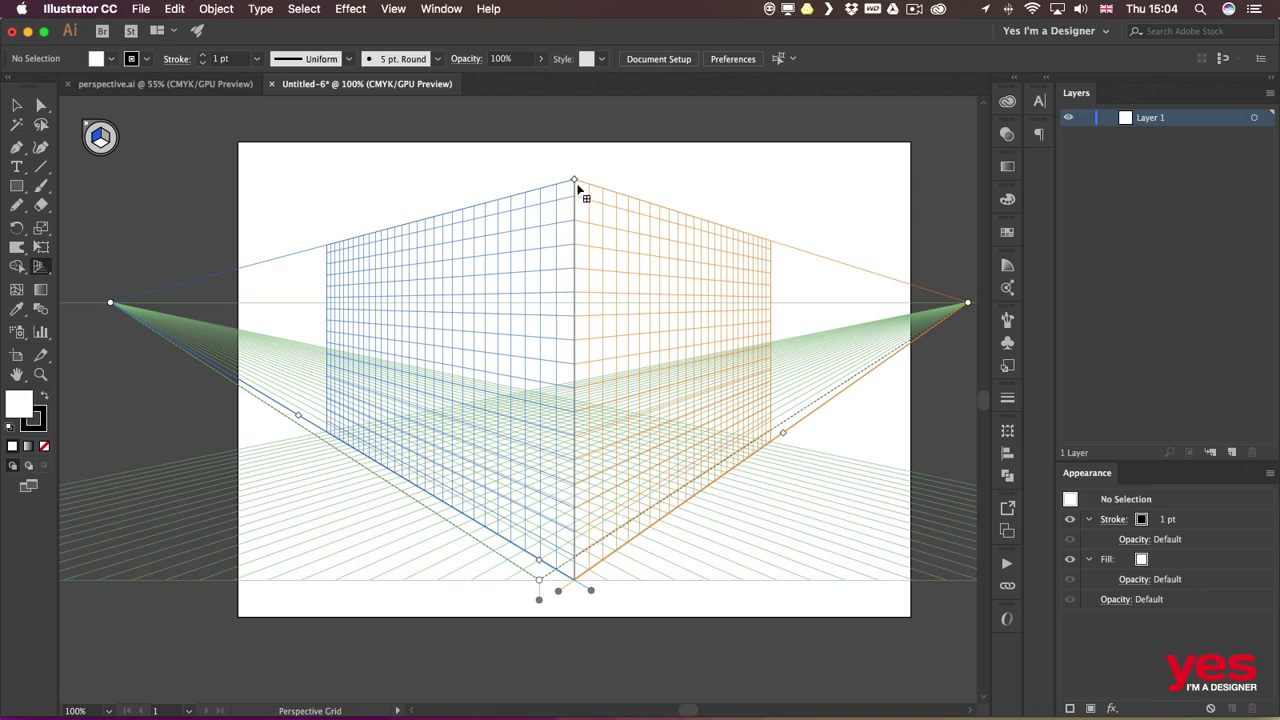
drag(575, 181, 586, 117)
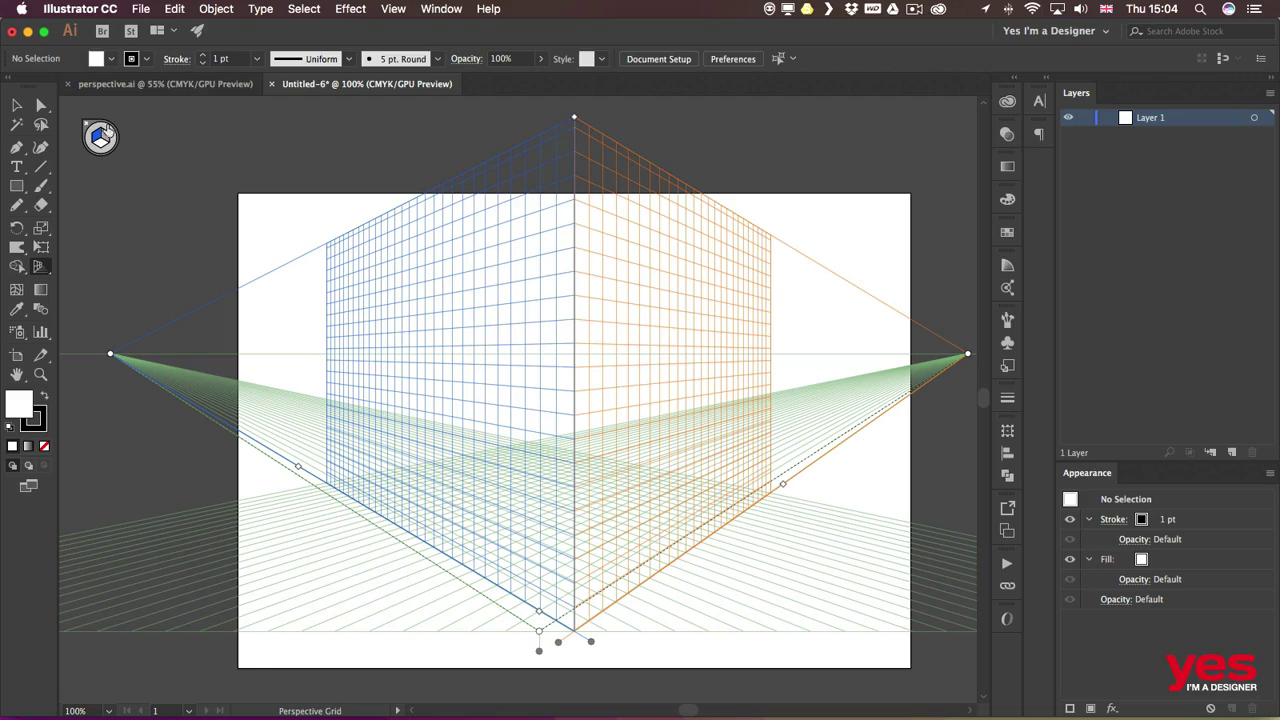
Activate the right grid plane and draw a rectangle about 248 by 205 pt on it in perspective
key(shift+v)
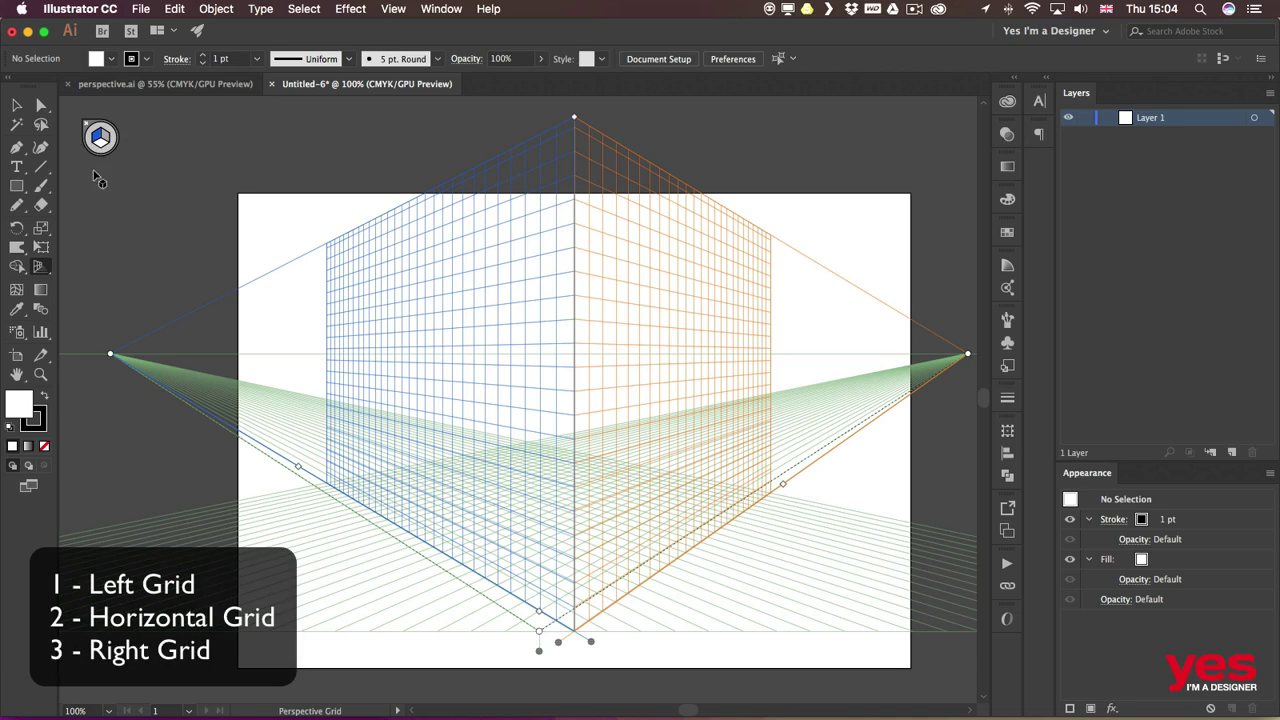
key(shift+p)
click(101, 148)
key(3)
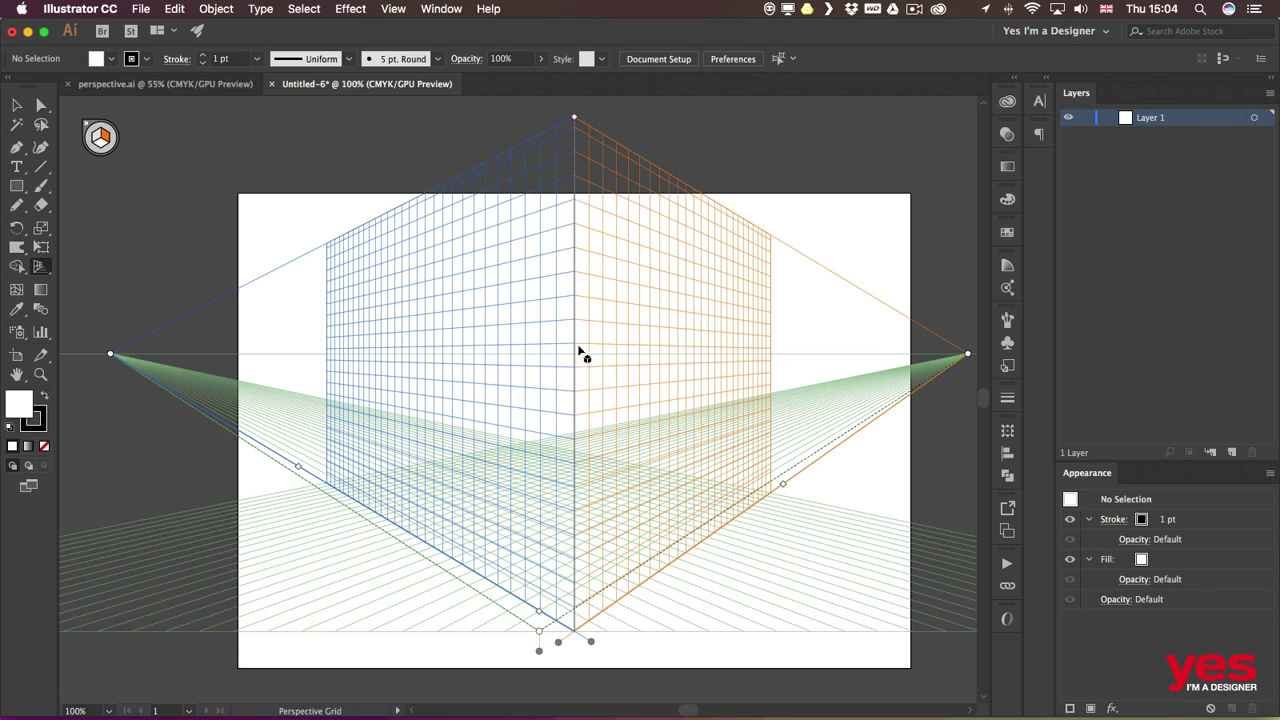
key(m)
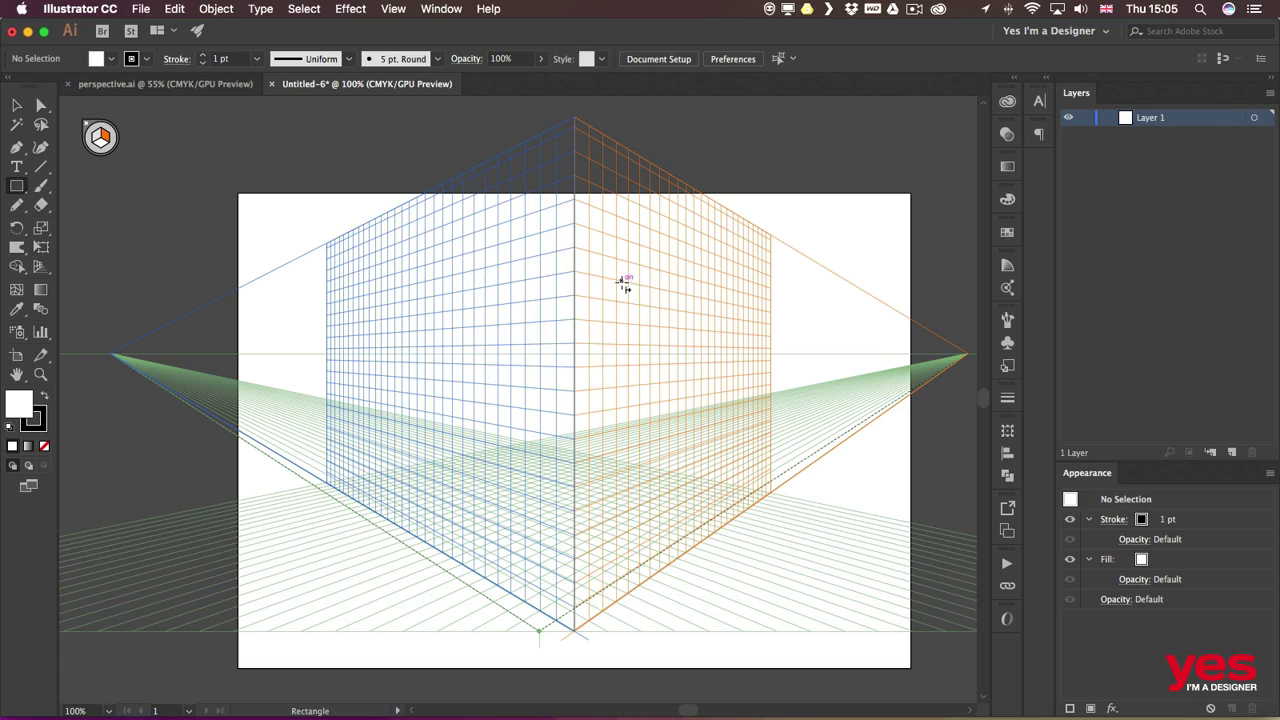
drag(624, 287, 700, 411)
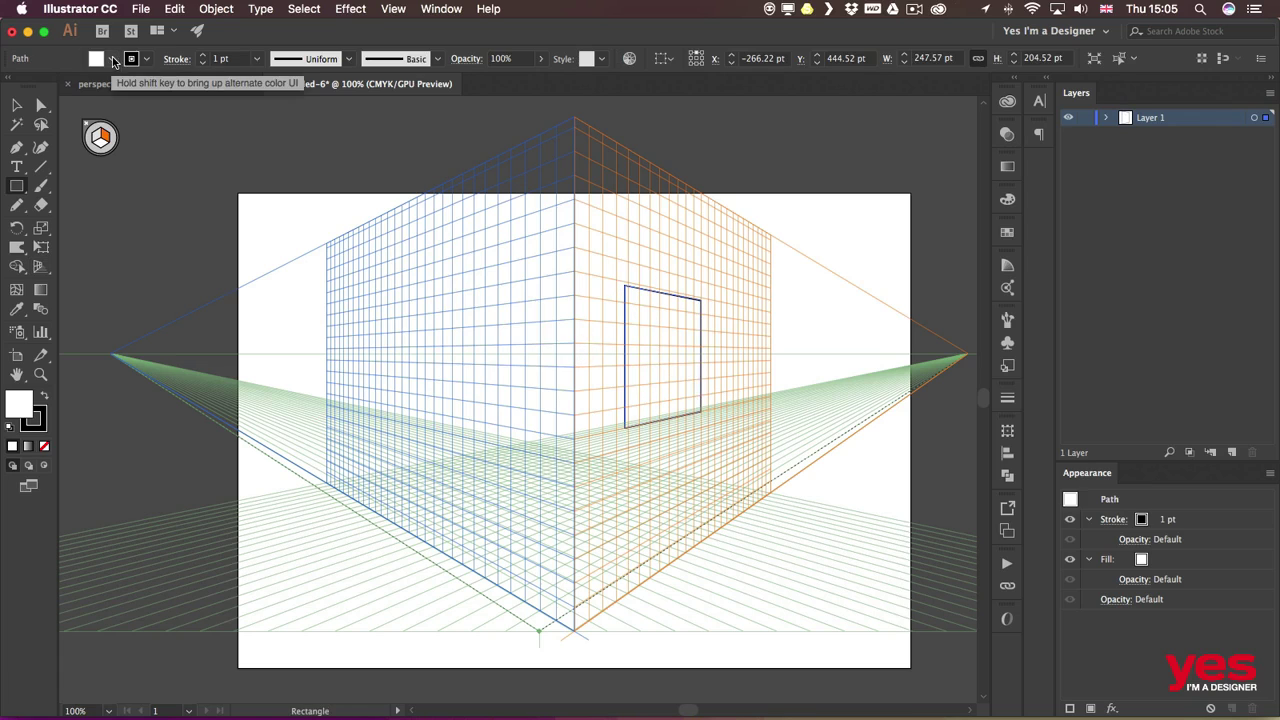
Give the rectangle on the right plane a red fill and no stroke
click(111, 59)
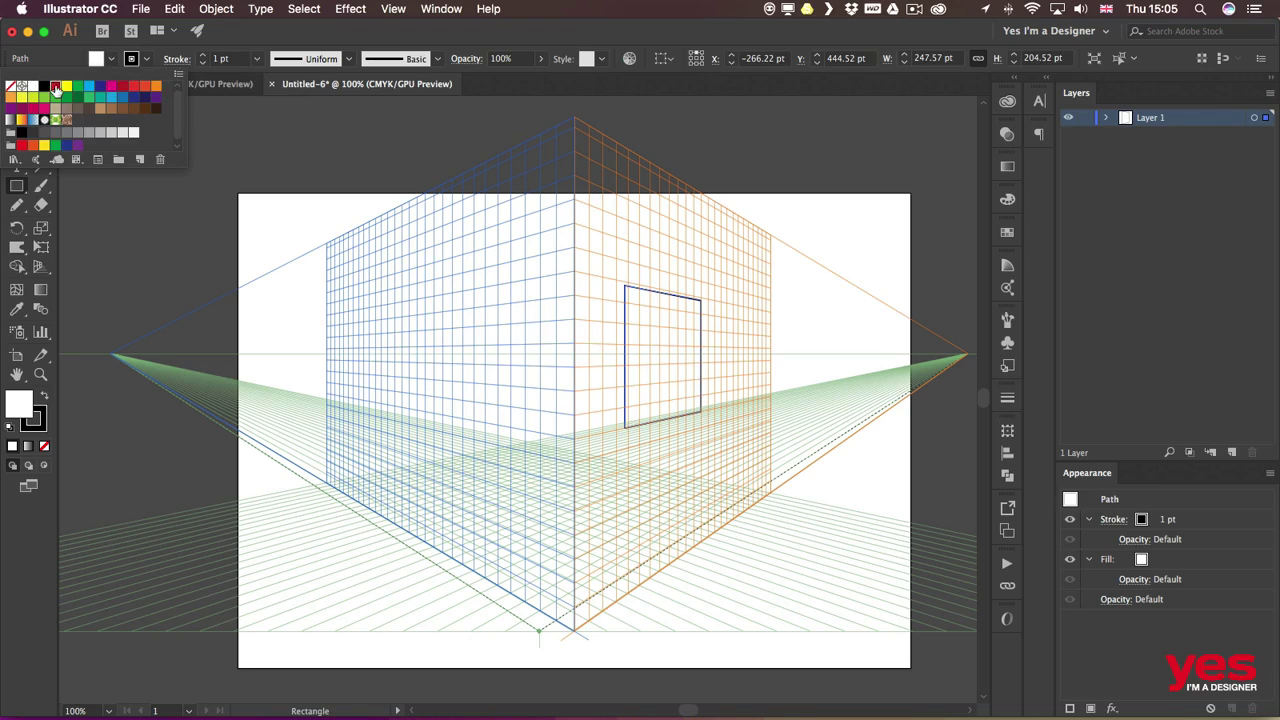
click(56, 86)
click(128, 61)
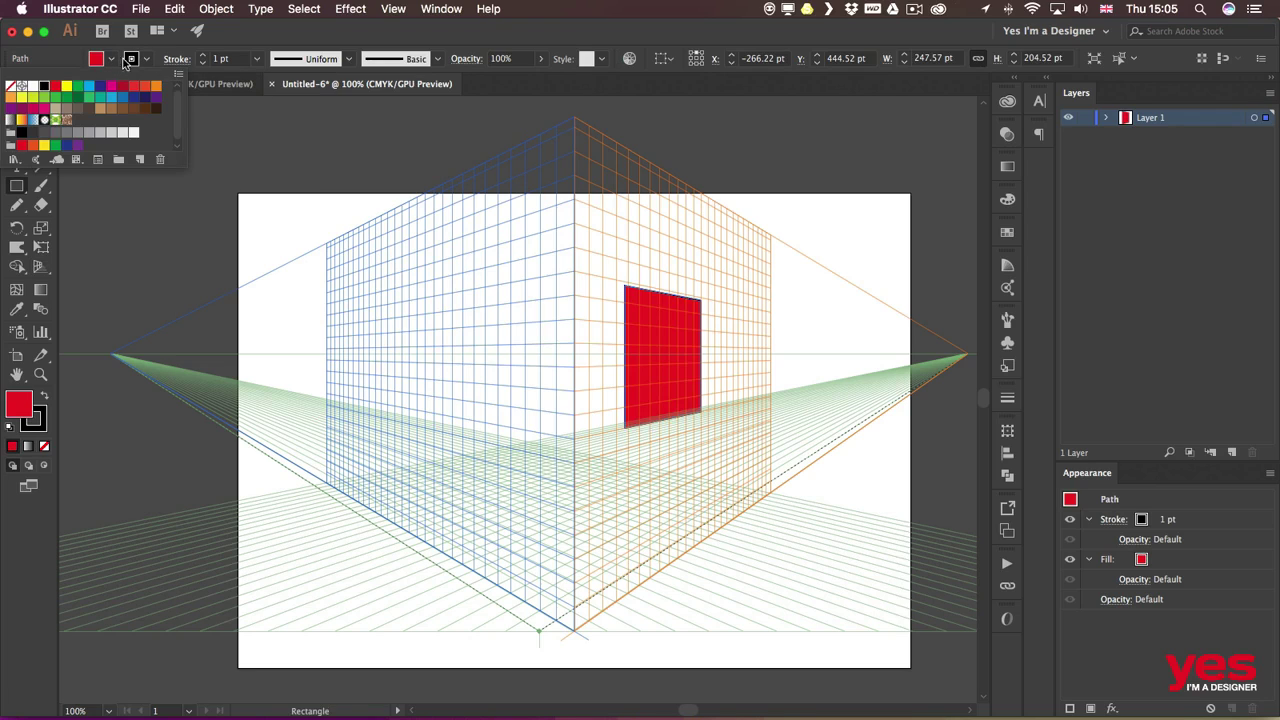
click(11, 86)
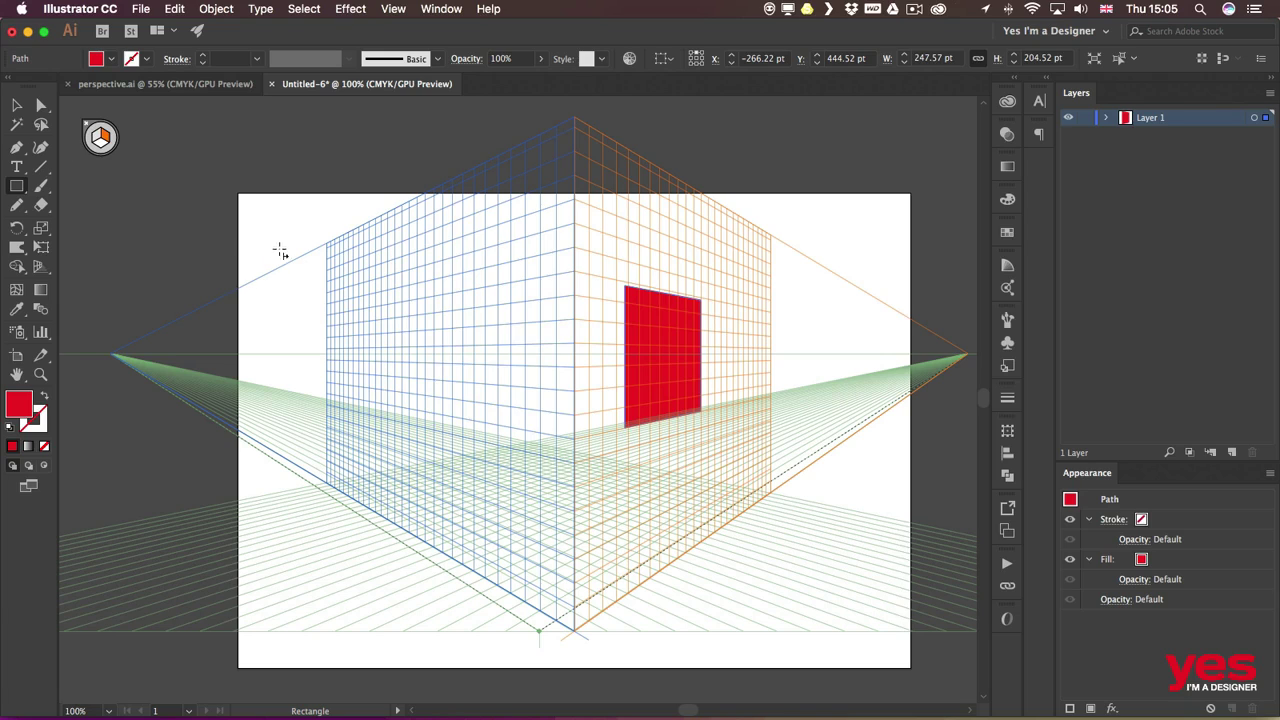
Try moving the red rectangle up and away with the regular Selection tool, and undo the move
click(18, 105)
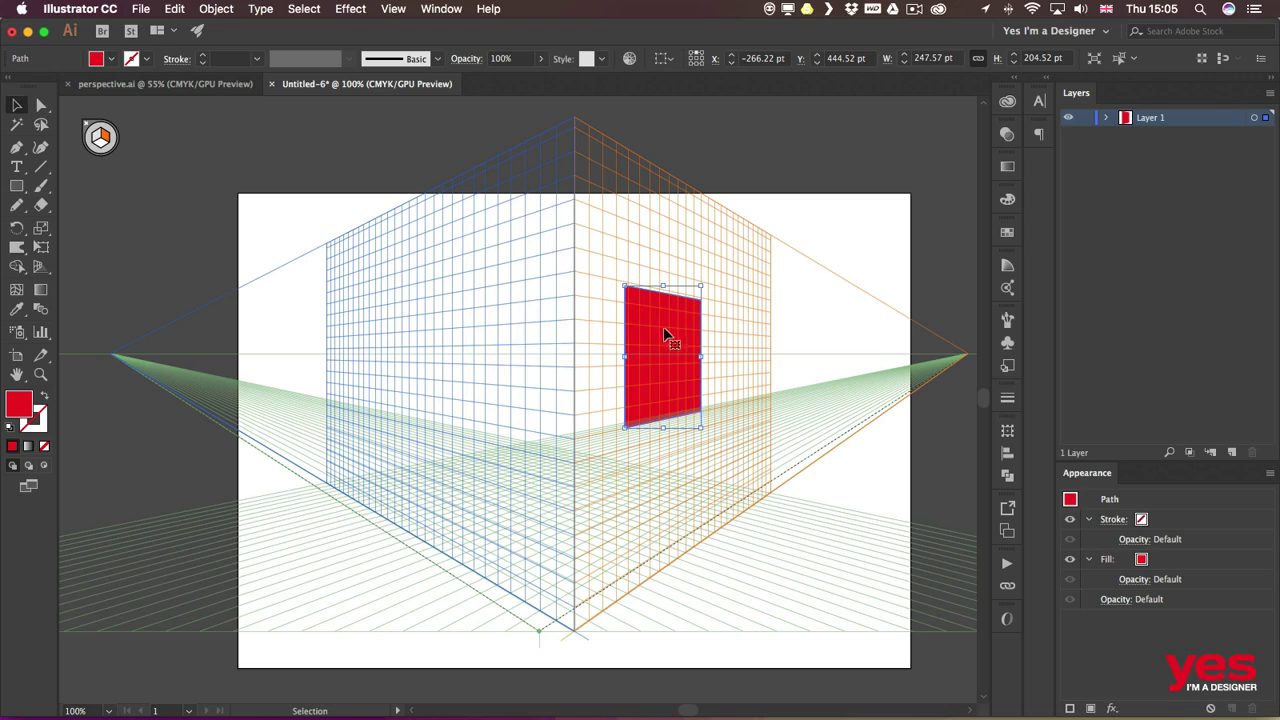
drag(660, 337, 751, 218)
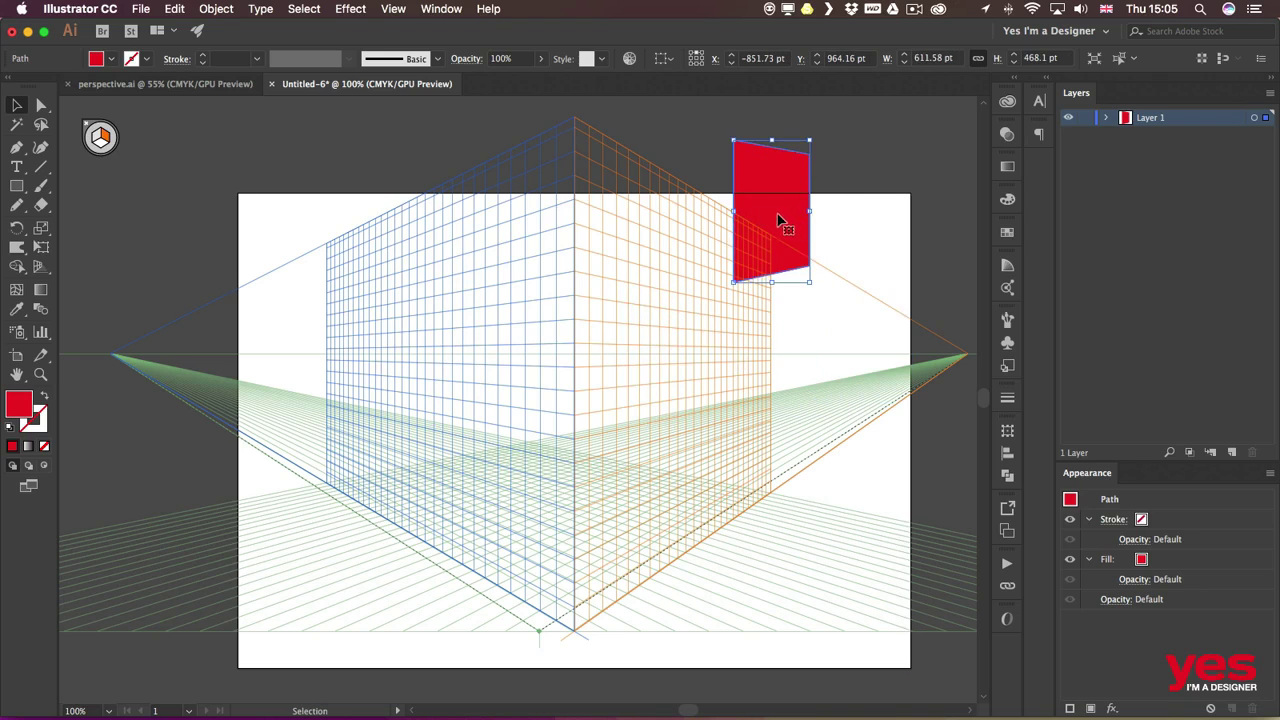
key(super+z)
key(super+z)
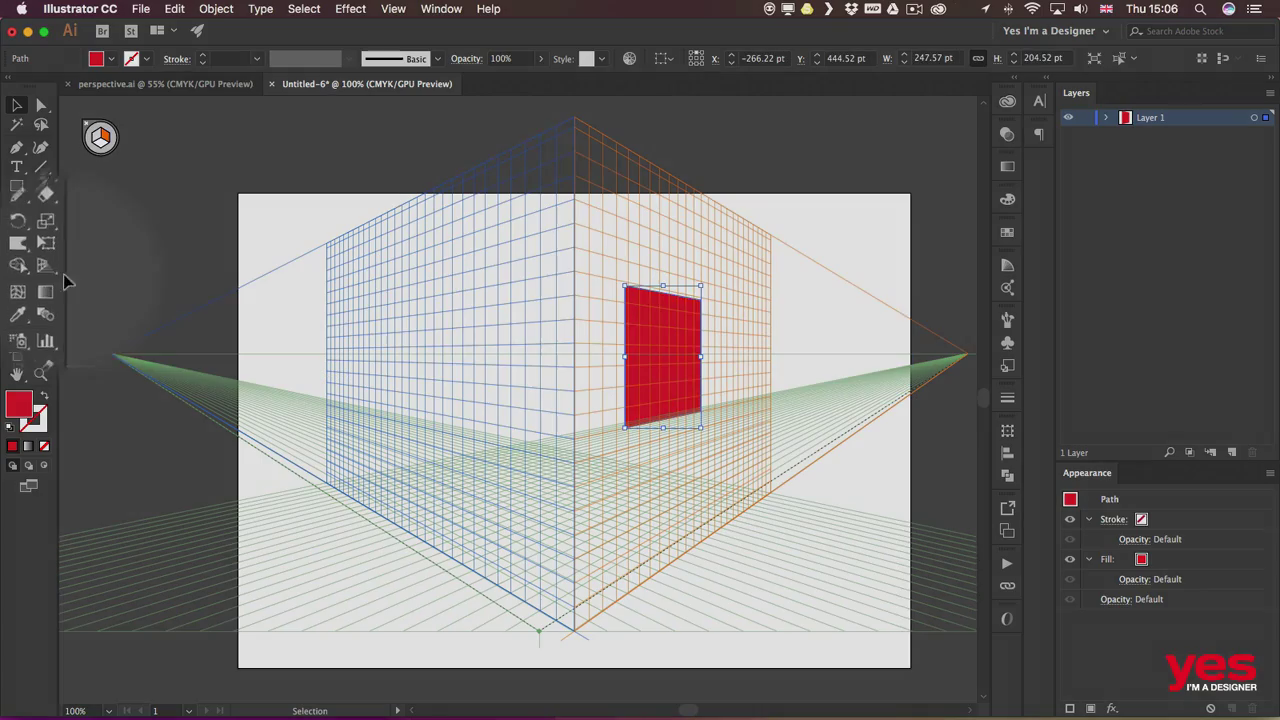
Move the red rectangle in perspective with the Perspective Selection Tool, down to the lower front corner of the right plane
click(40, 266)
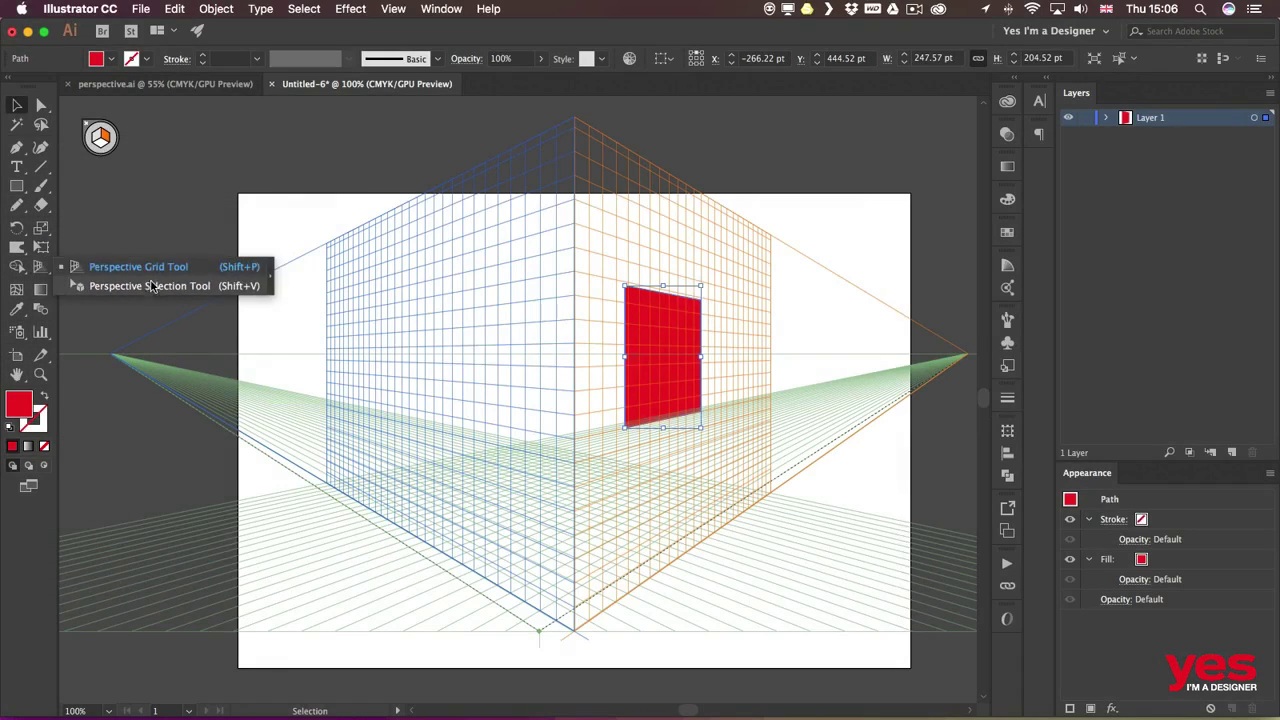
click(150, 286)
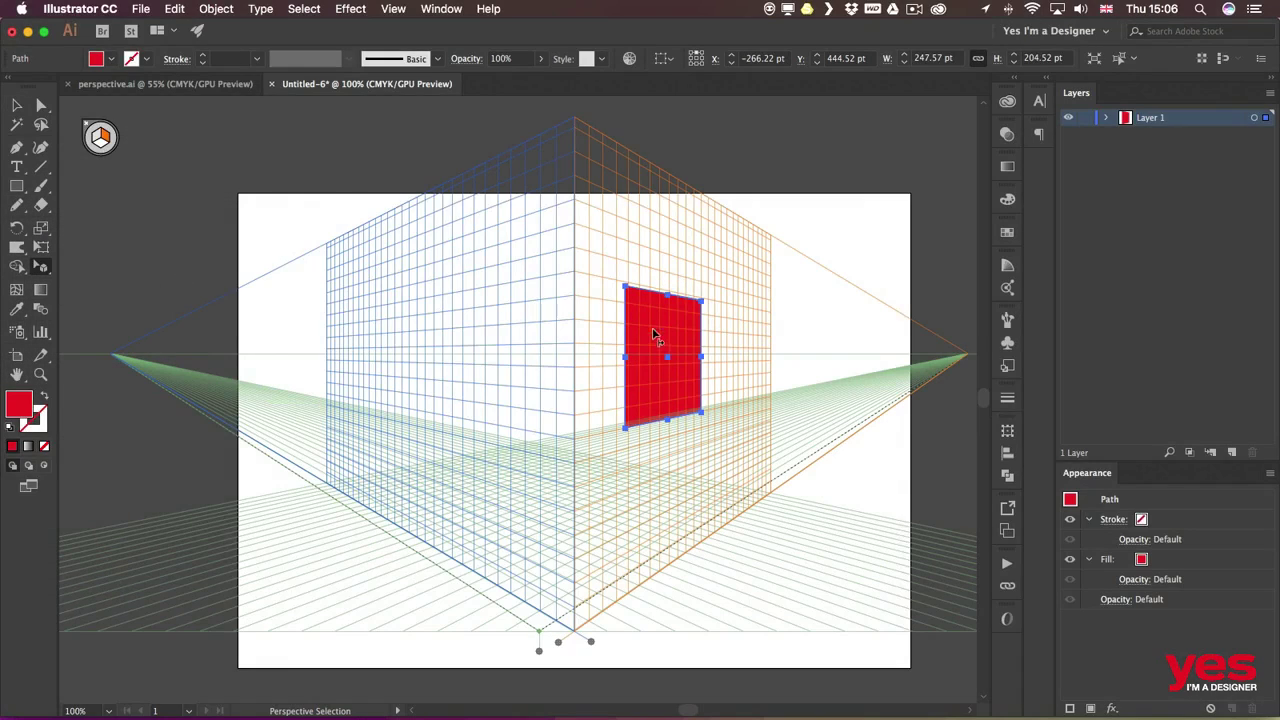
drag(653, 334, 622, 477)
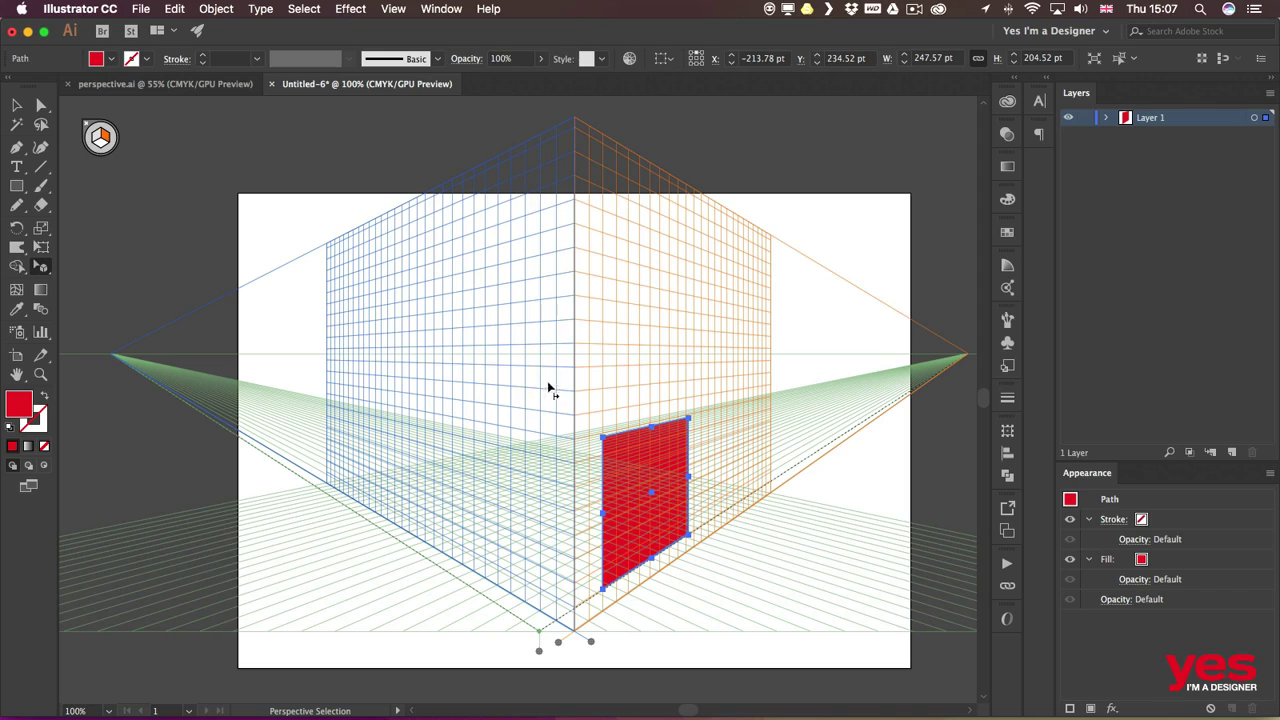
Activate the left grid plane and draw an adjoining rectangle about 176 by 179 pt from the red rectangle's upper front corner
click(561, 400)
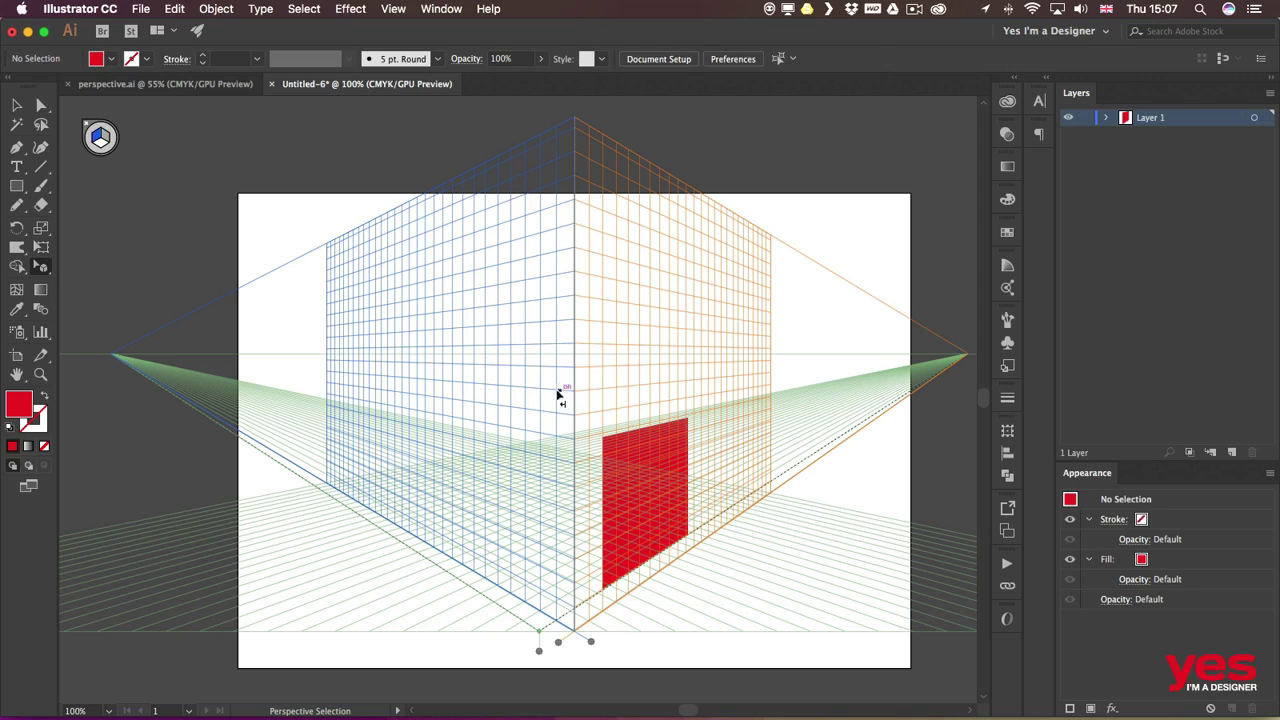
key(m)
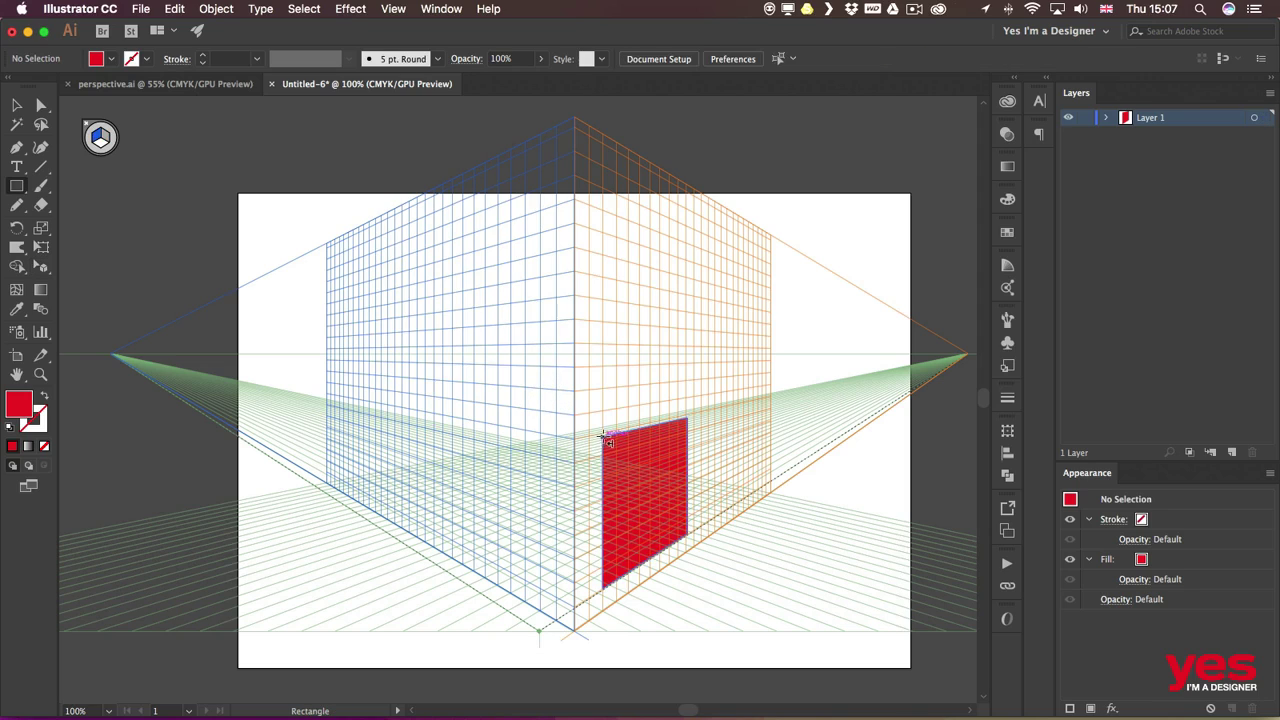
drag(601, 437, 505, 546)
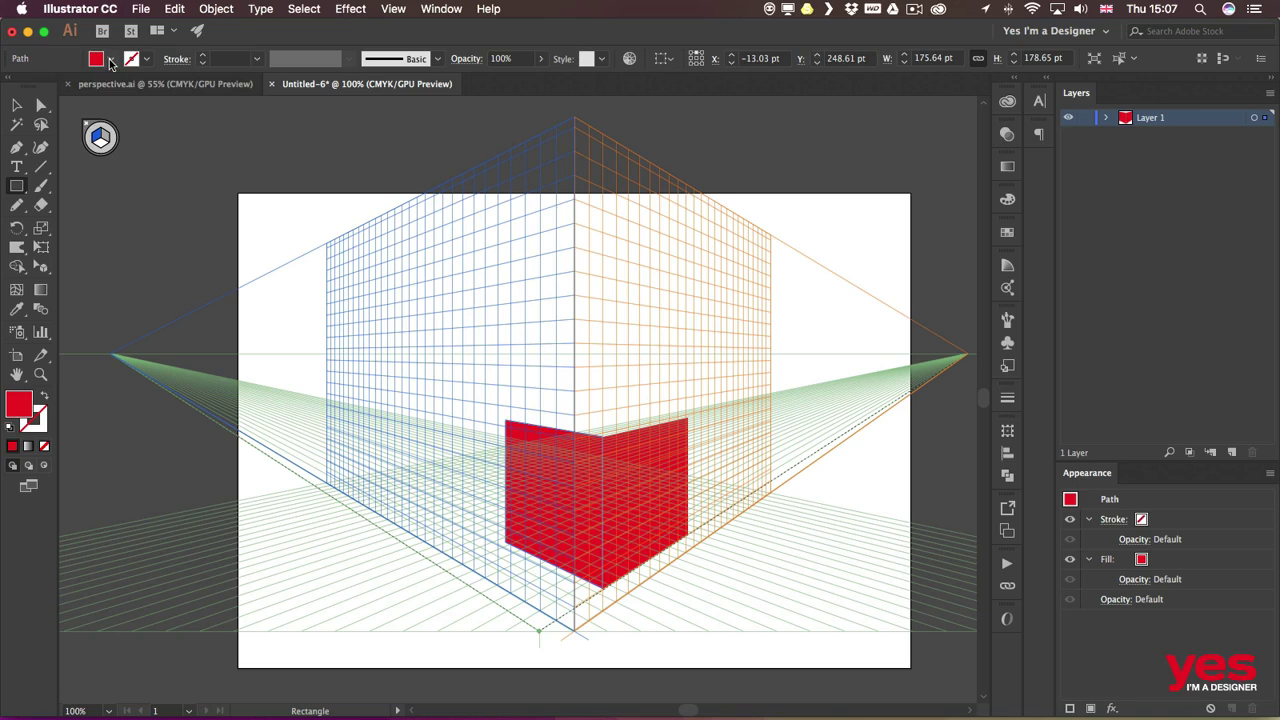
Change the fill of the new rectangle on the left plane to orange
click(97, 58)
click(111, 86)
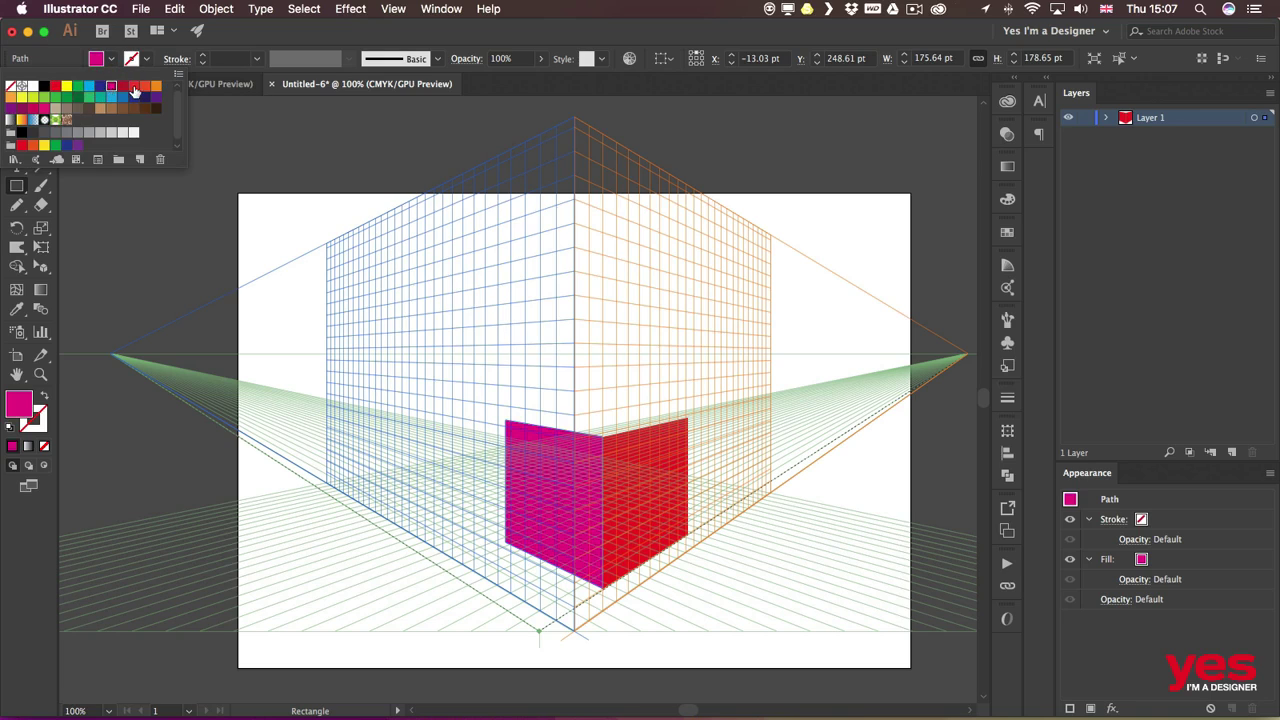
click(134, 87)
click(143, 87)
click(154, 87)
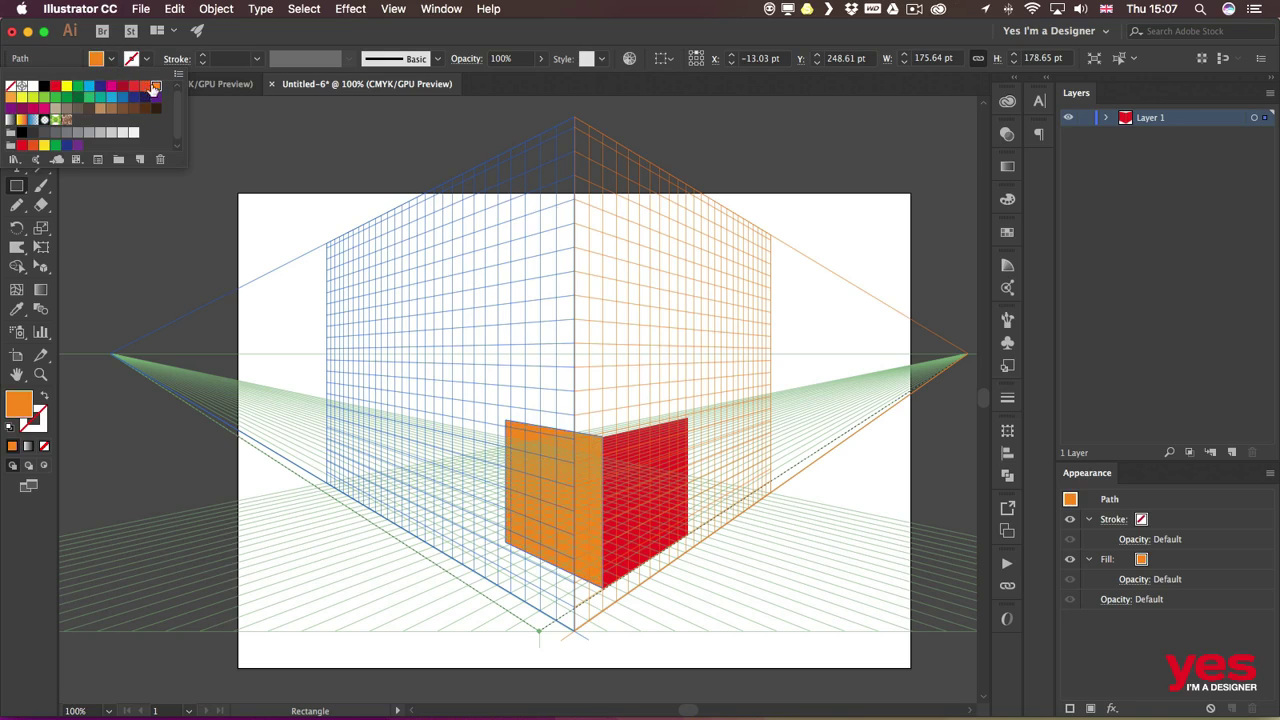
Widen the orange rectangle on the left plane to about 285 pt with the Perspective Selection Tool, and deselect it
click(41, 271)
drag(41, 271, 98, 281)
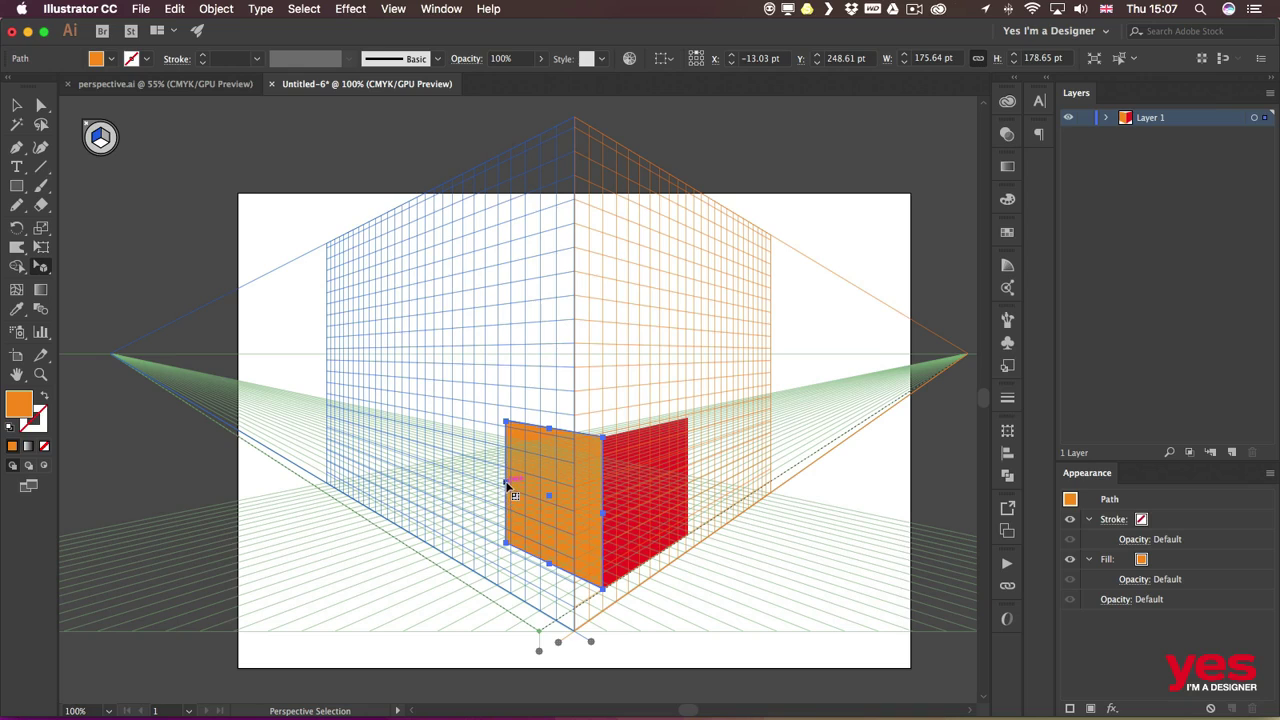
drag(505, 482, 463, 466)
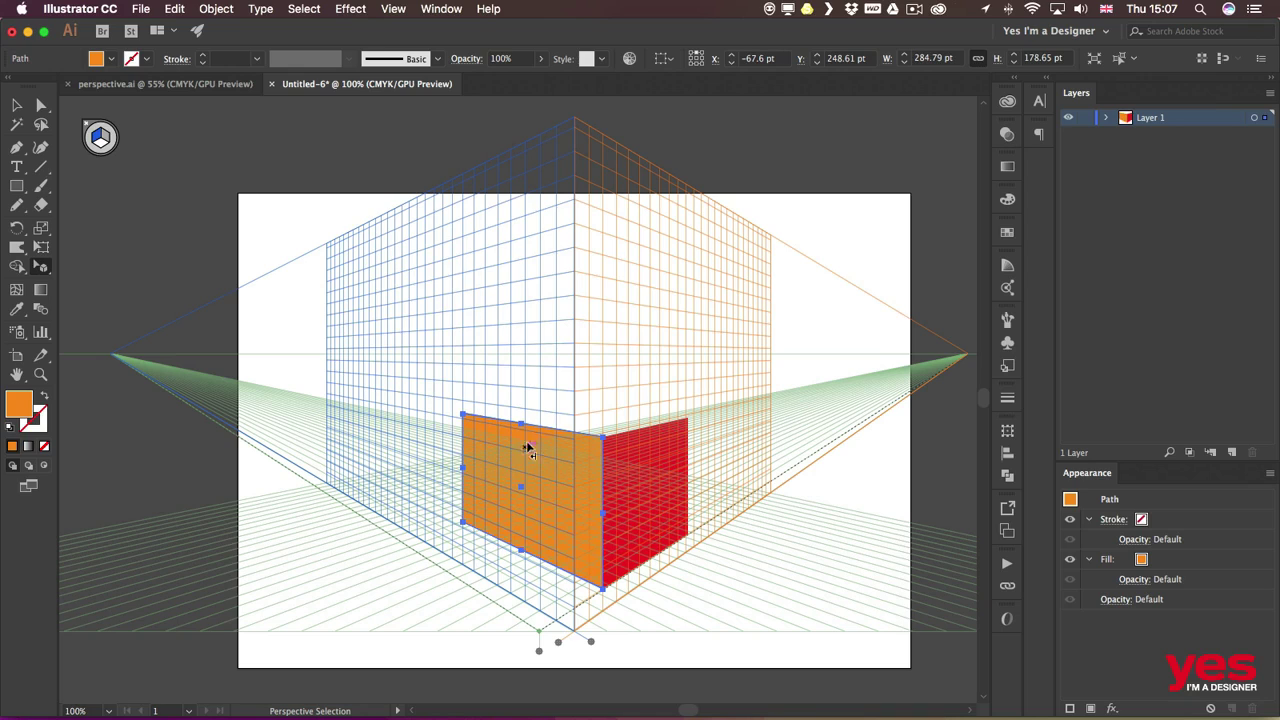
click(405, 395)
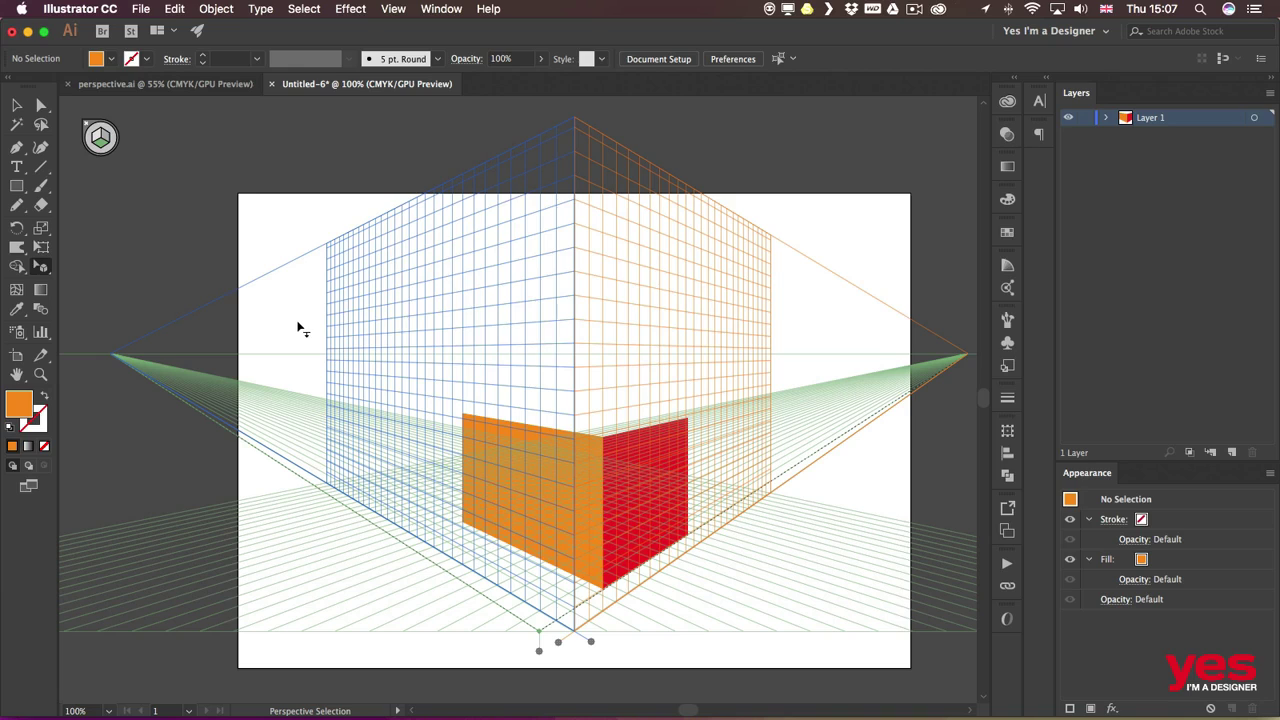
Draw a rectangle about 1006 by 765 pt on the horizontal plane as the box's top face, and fill it yellow
key(m)
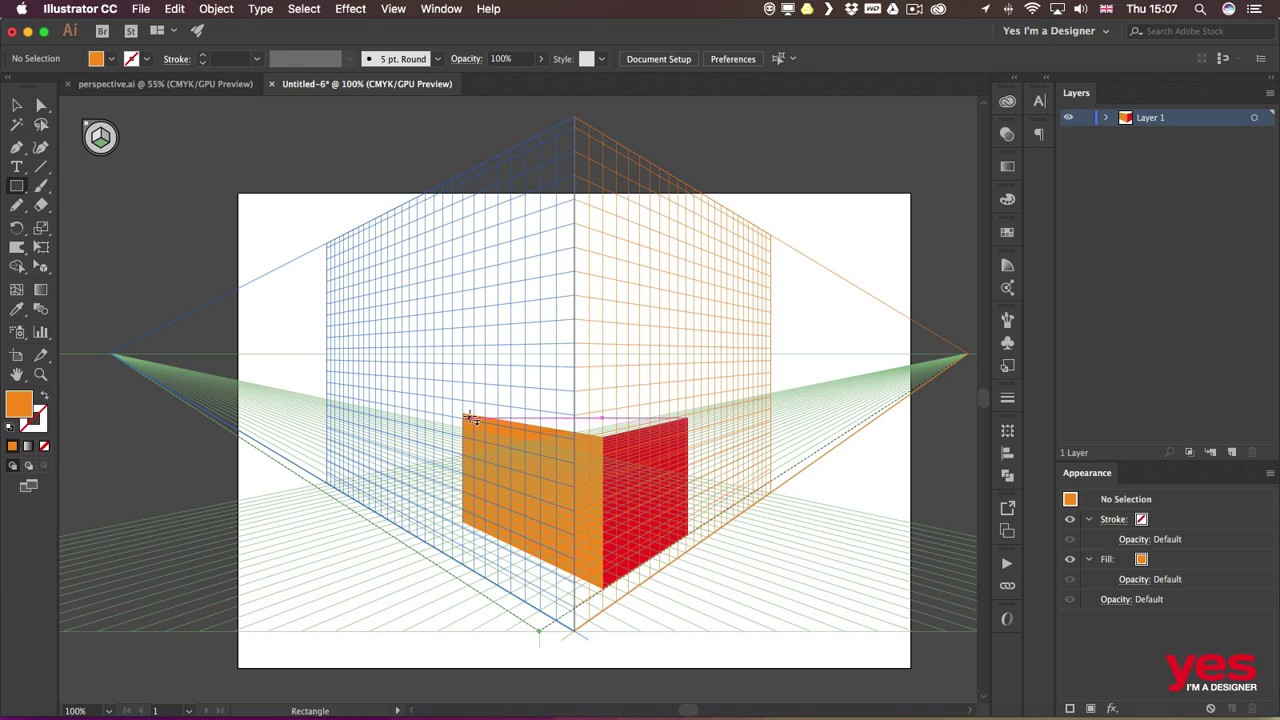
drag(466, 413, 692, 423)
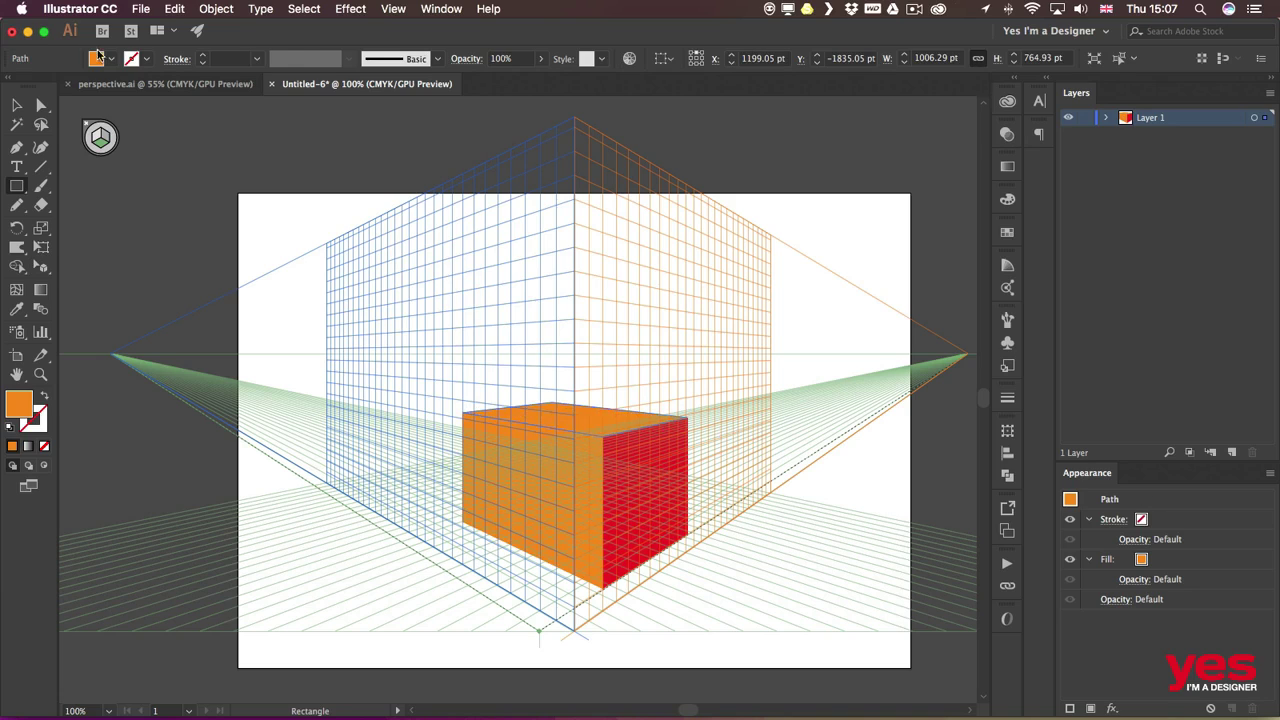
click(108, 60)
click(66, 87)
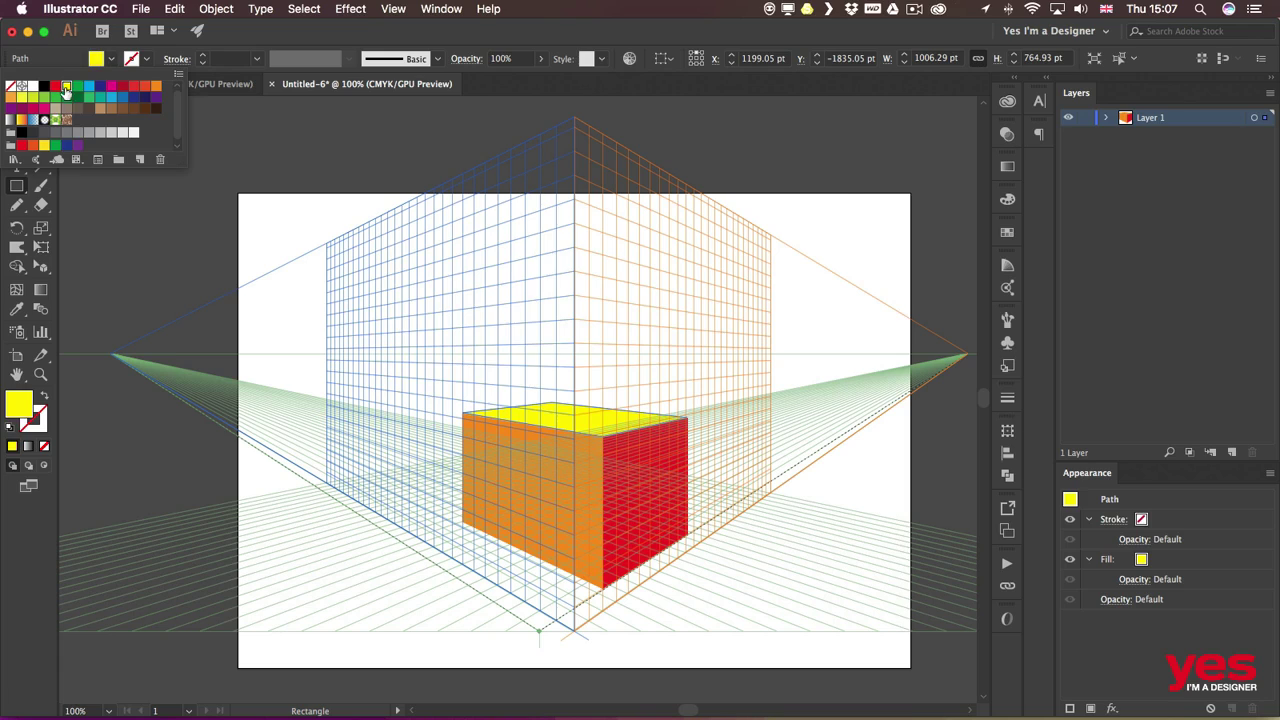
Hide the perspective grid and deselect the top face to view the box on its own
key(v)
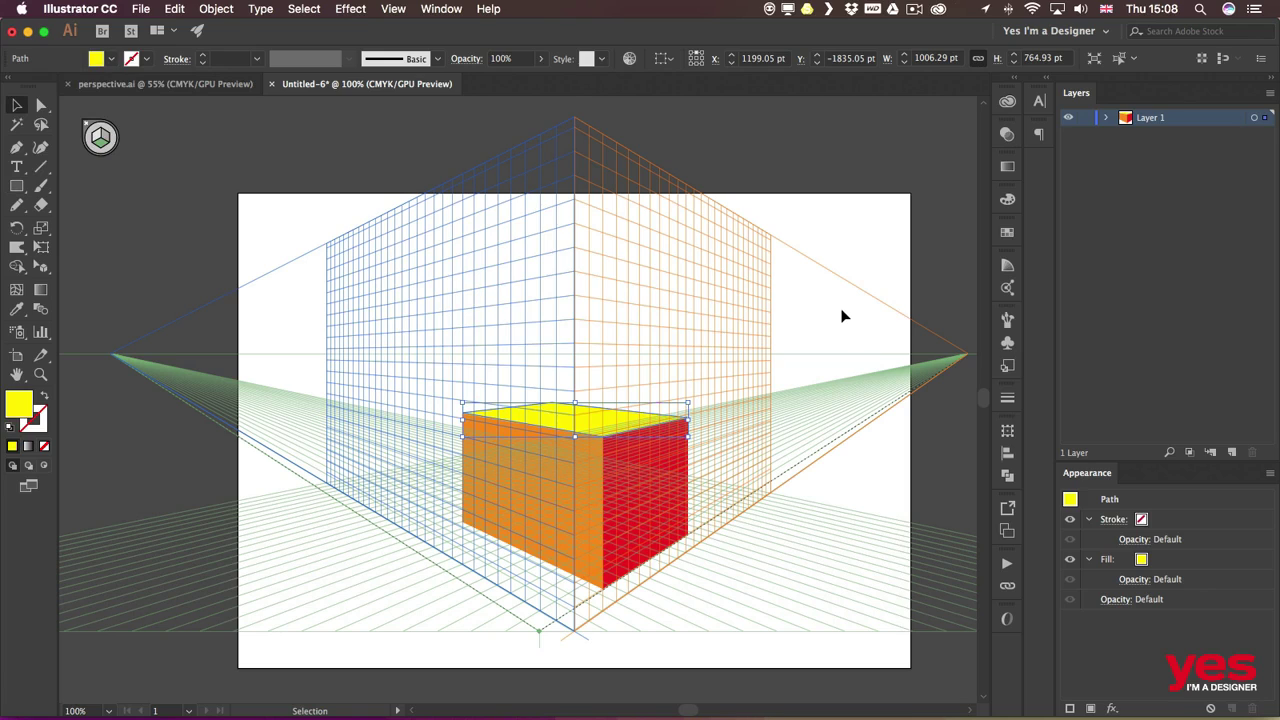
key(super+shift+i)
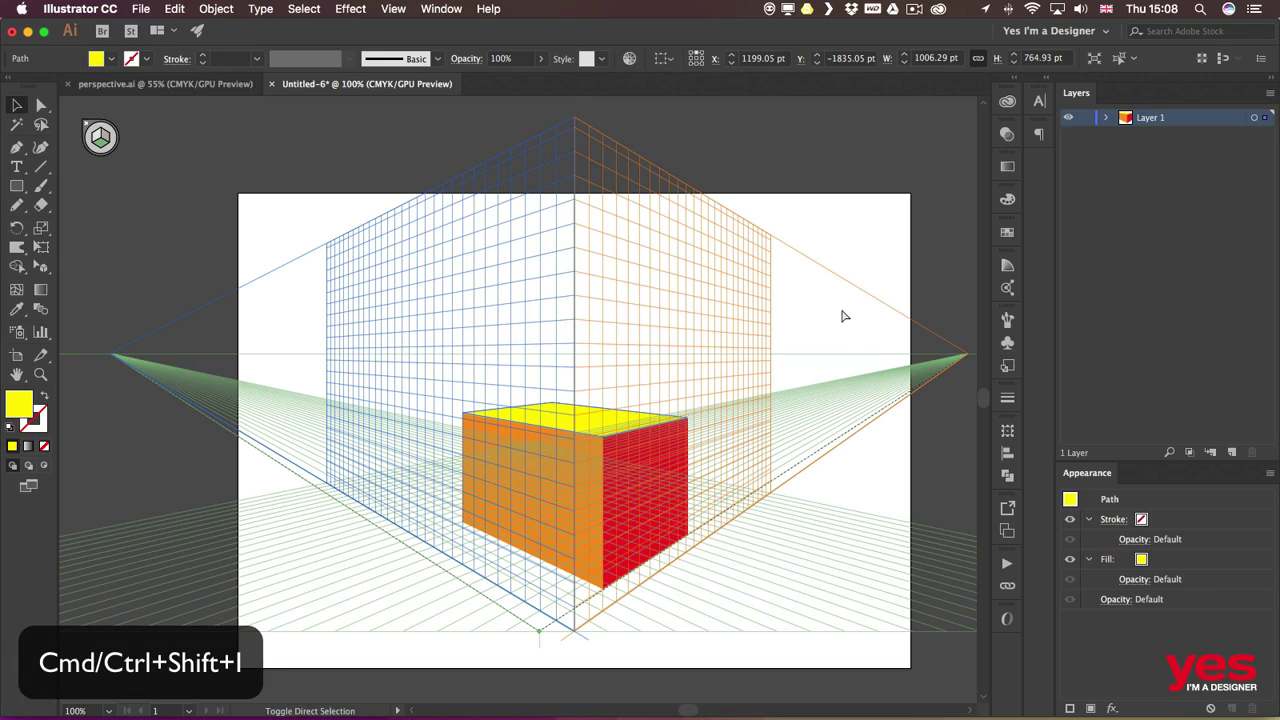
key(super+shift+i)
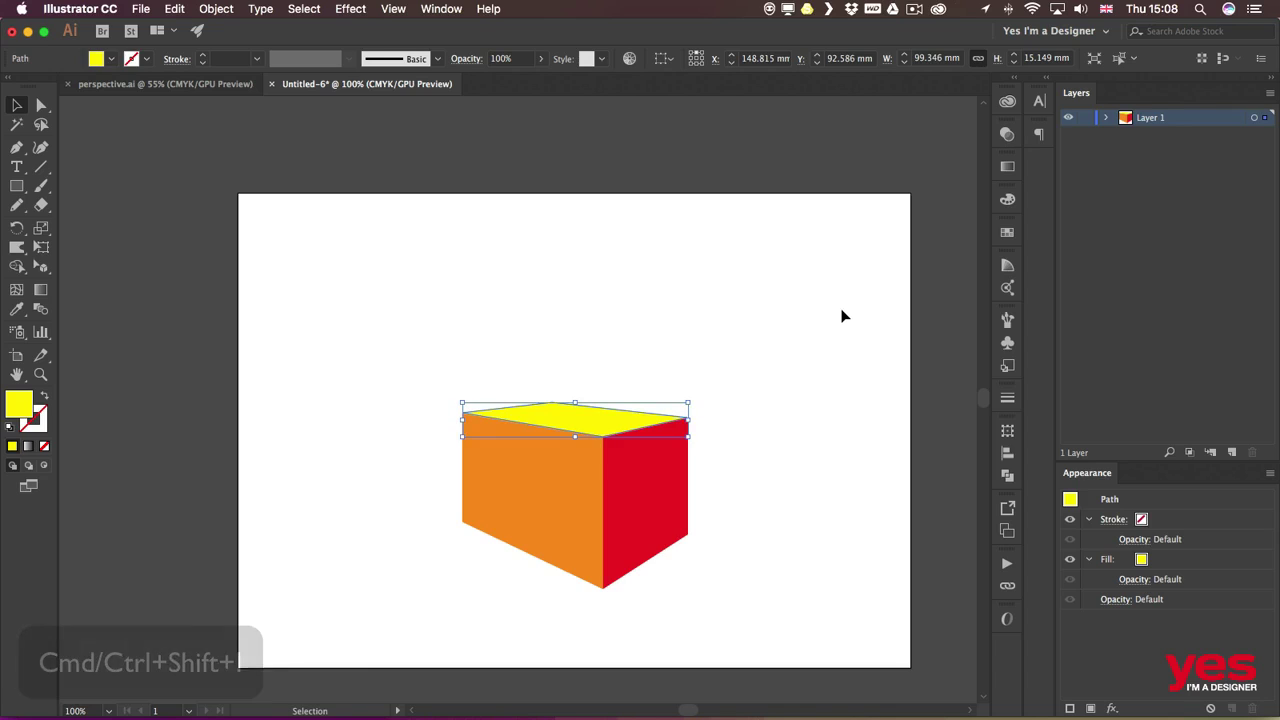
click(900, 263)
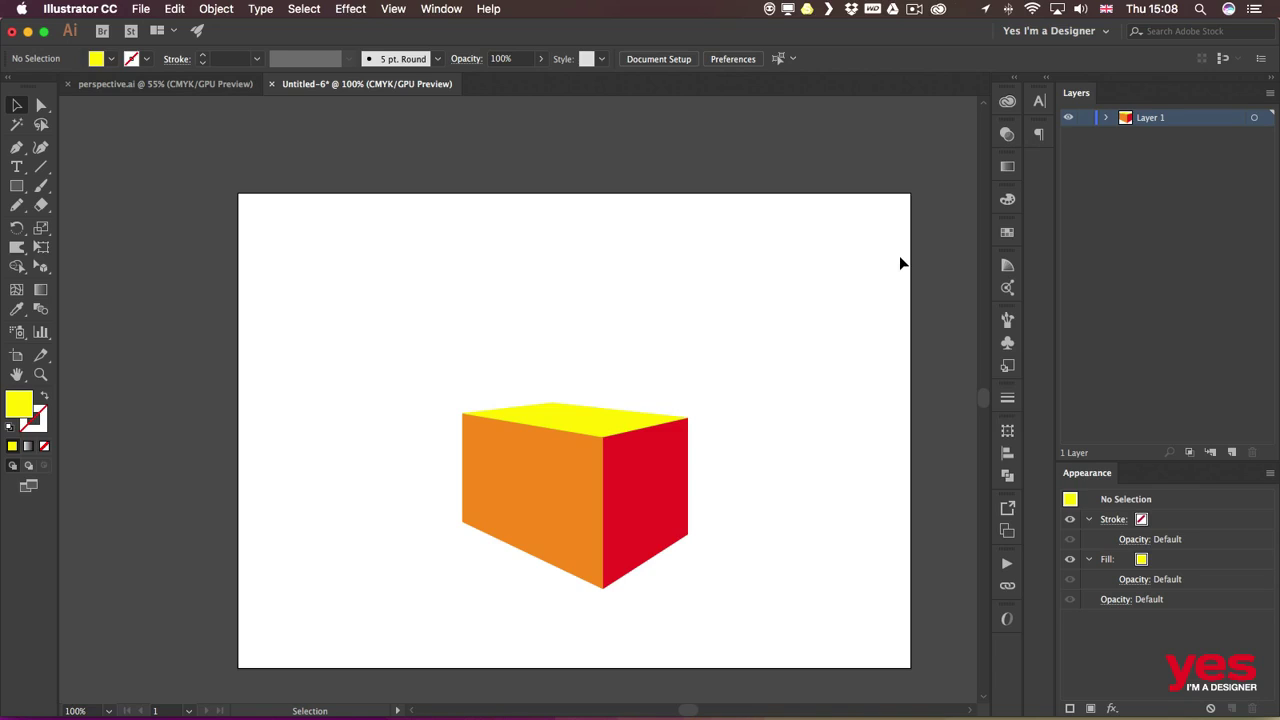
Show the perspective grid and move the orange face perpendicular to its plane, placing it at the back of the box
key(super+shift+i)
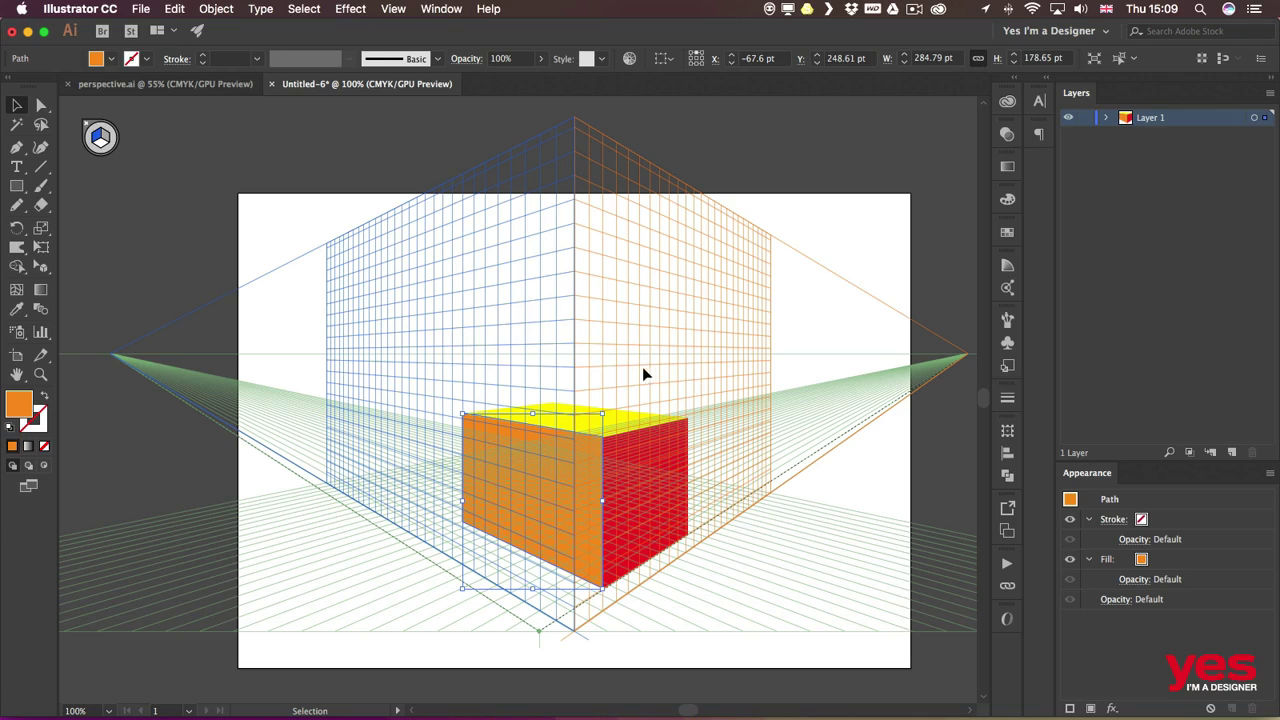
click(40, 269)
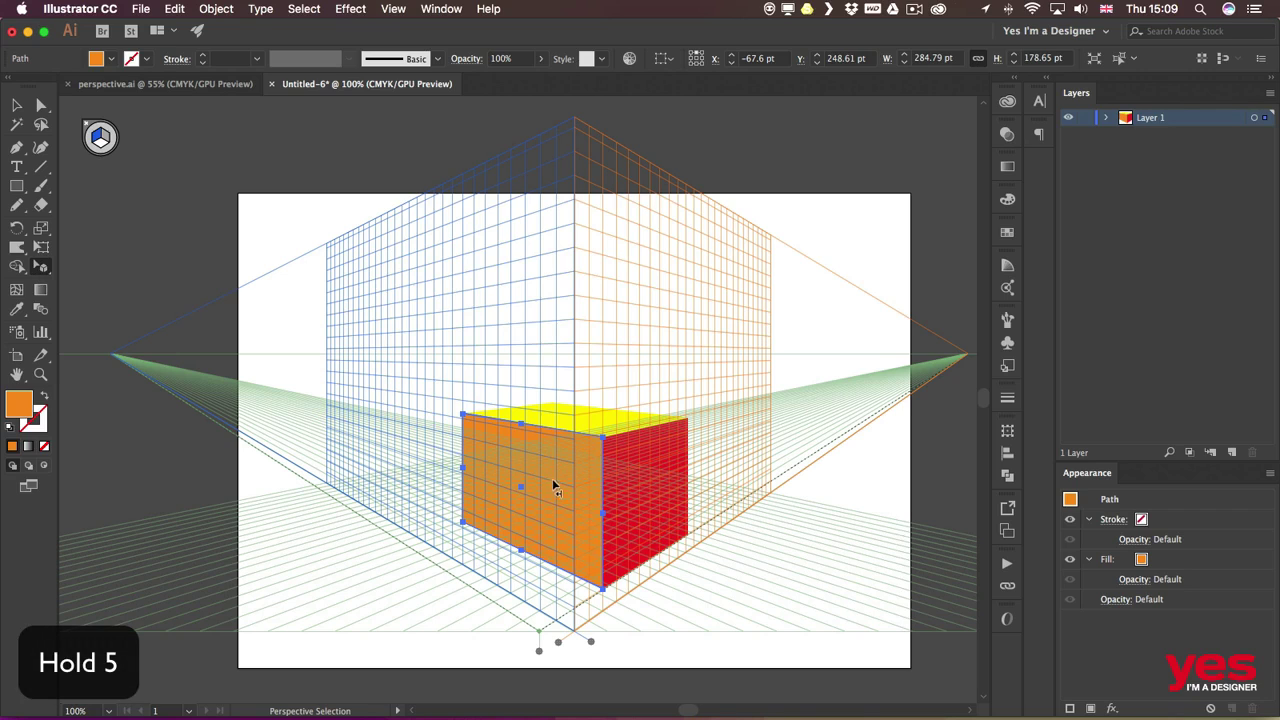
drag(545, 481, 400, 550)
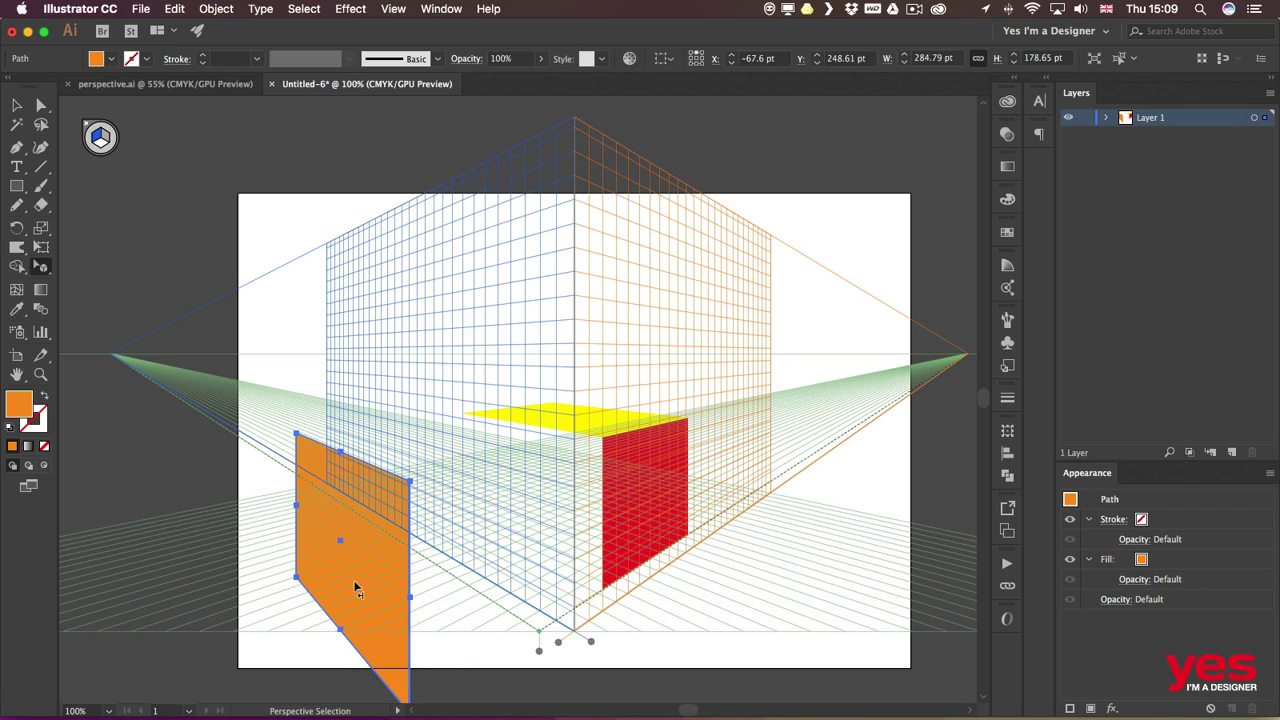
drag(354, 586, 632, 489)
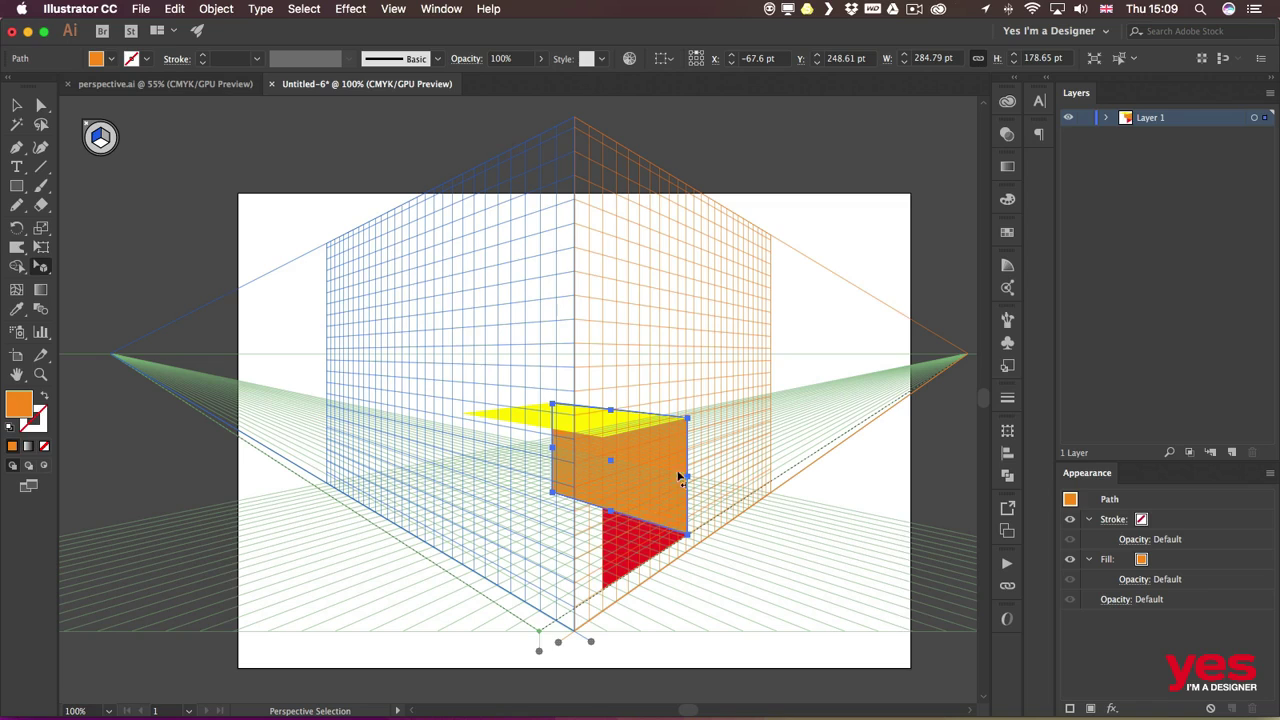
Send the orange back face behind all other faces of the box
right_click(667, 478)
mouse_move(800, 645)
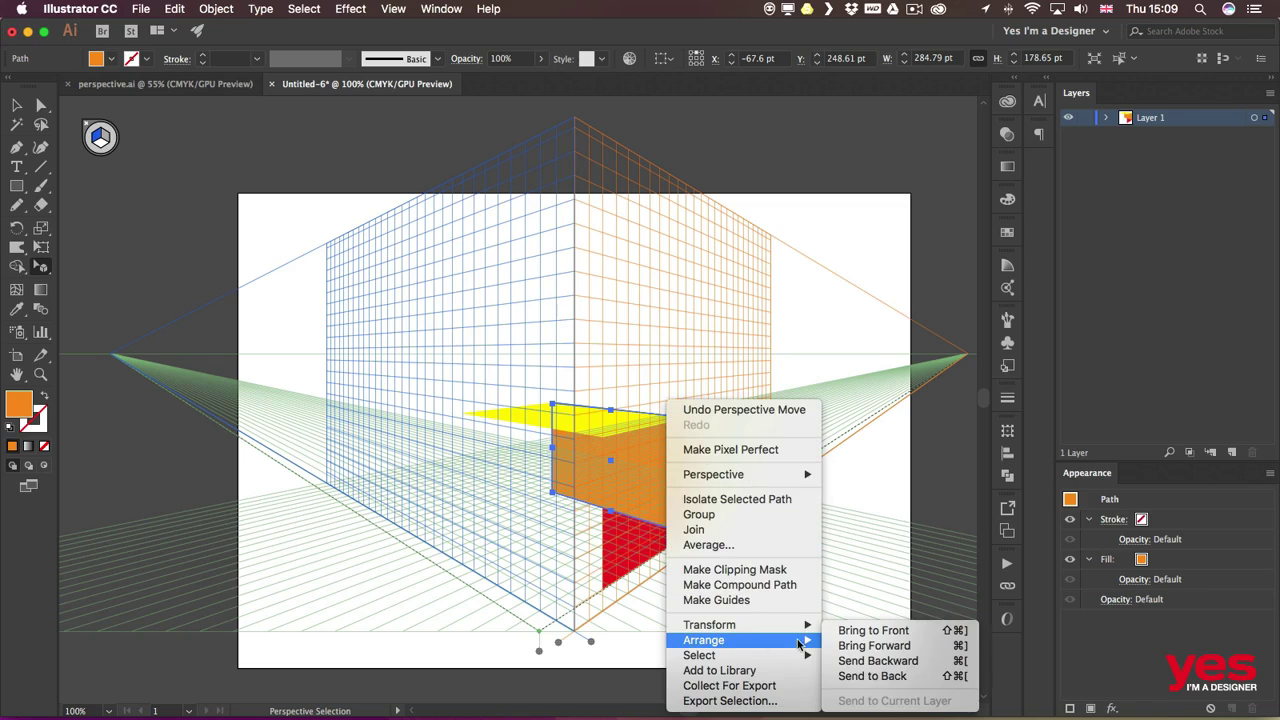
click(910, 677)
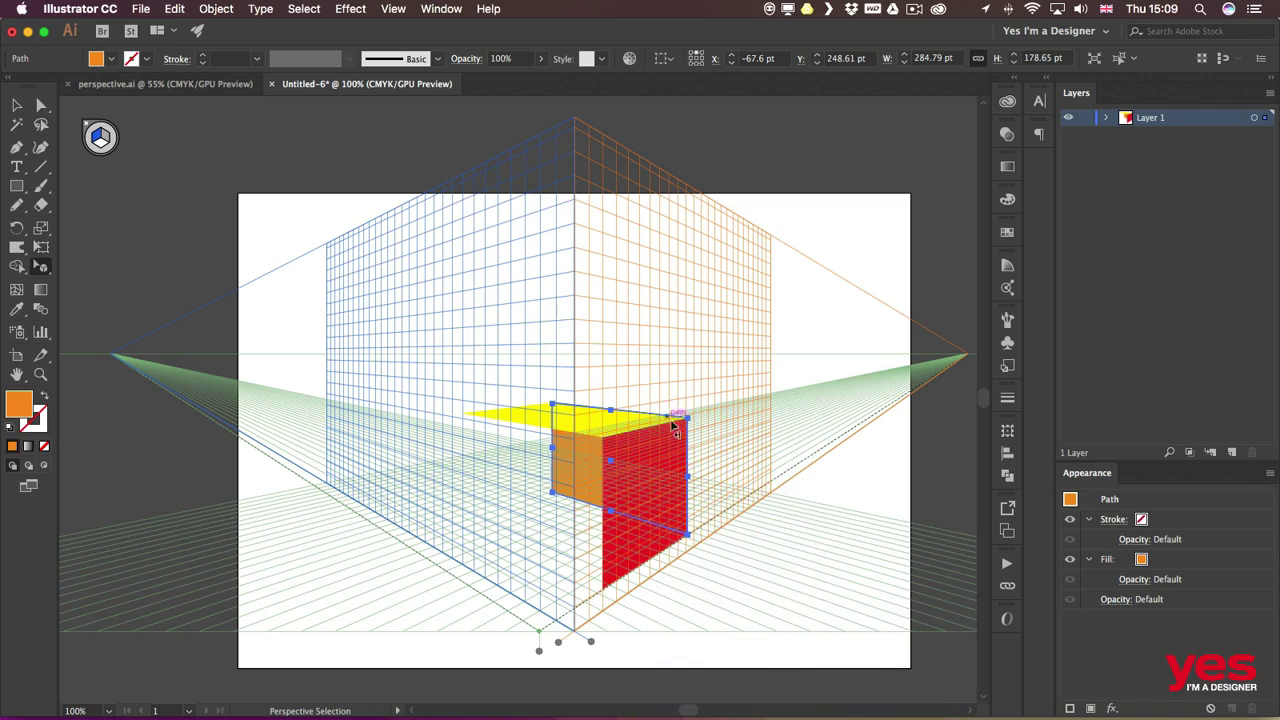
Select the red, orange and yellow faces in turn to check which grid plane each one activates
click(620, 565)
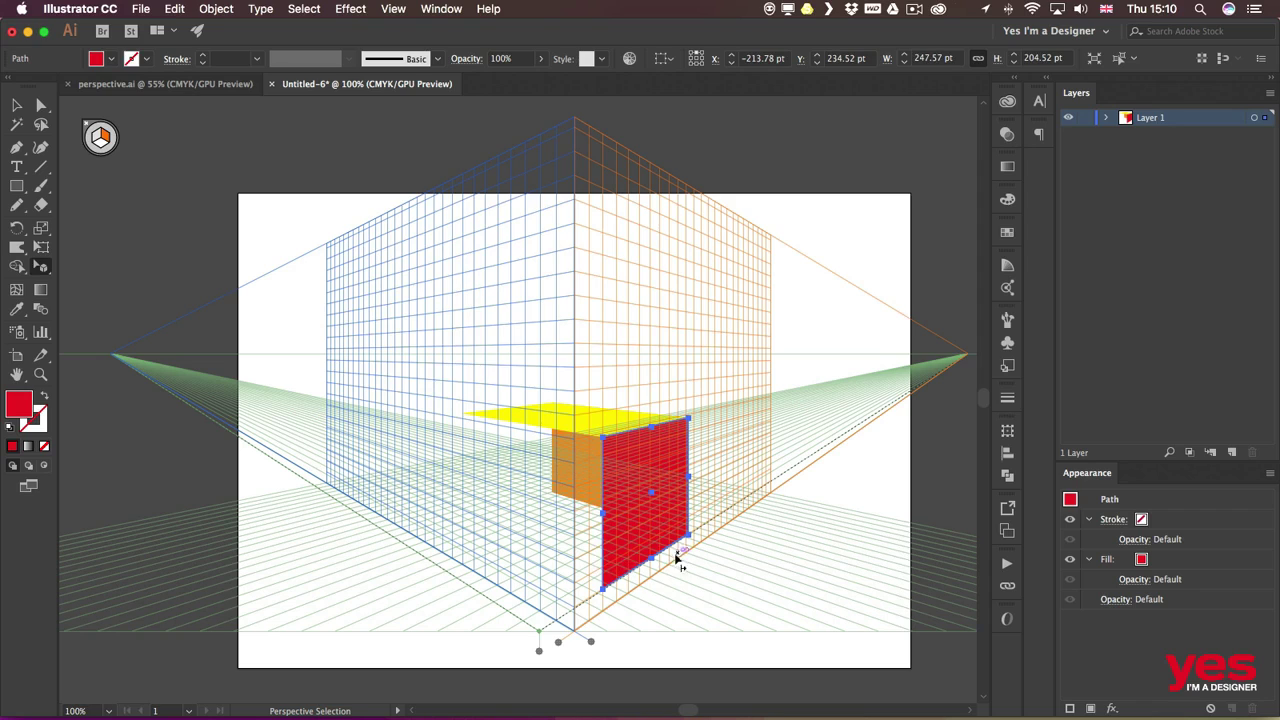
click(585, 458)
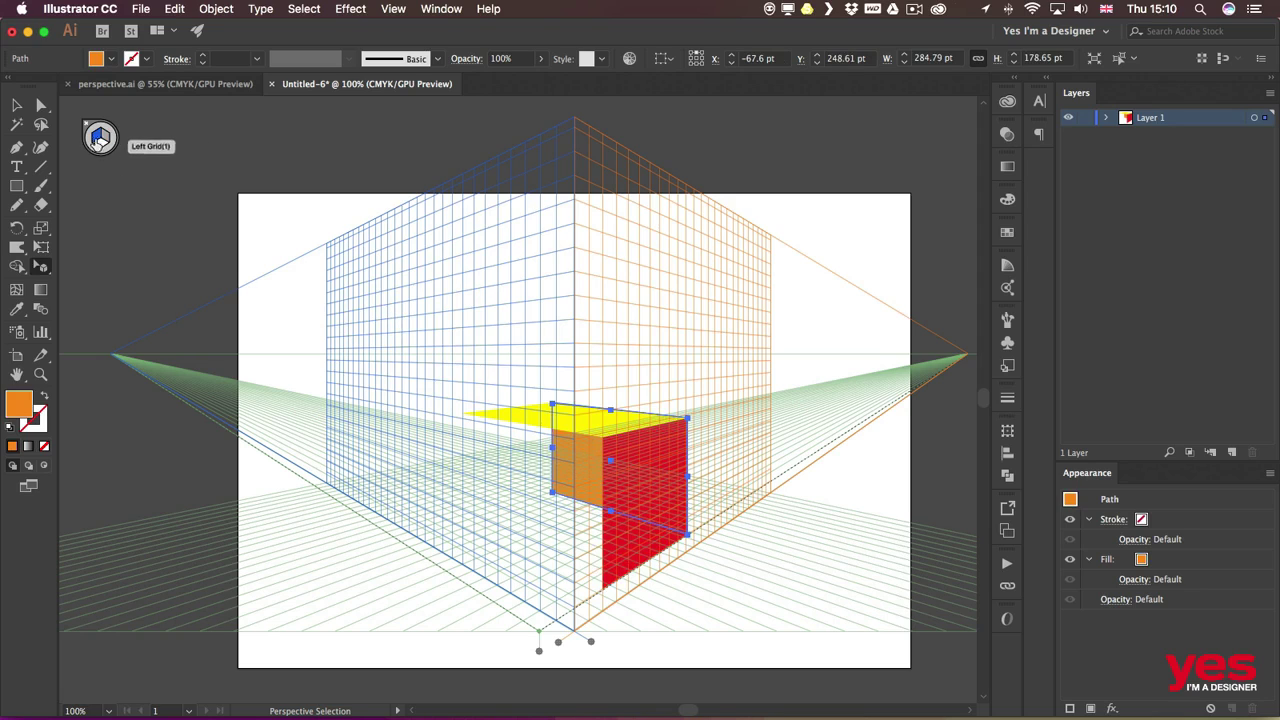
drag(543, 405, 501, 427)
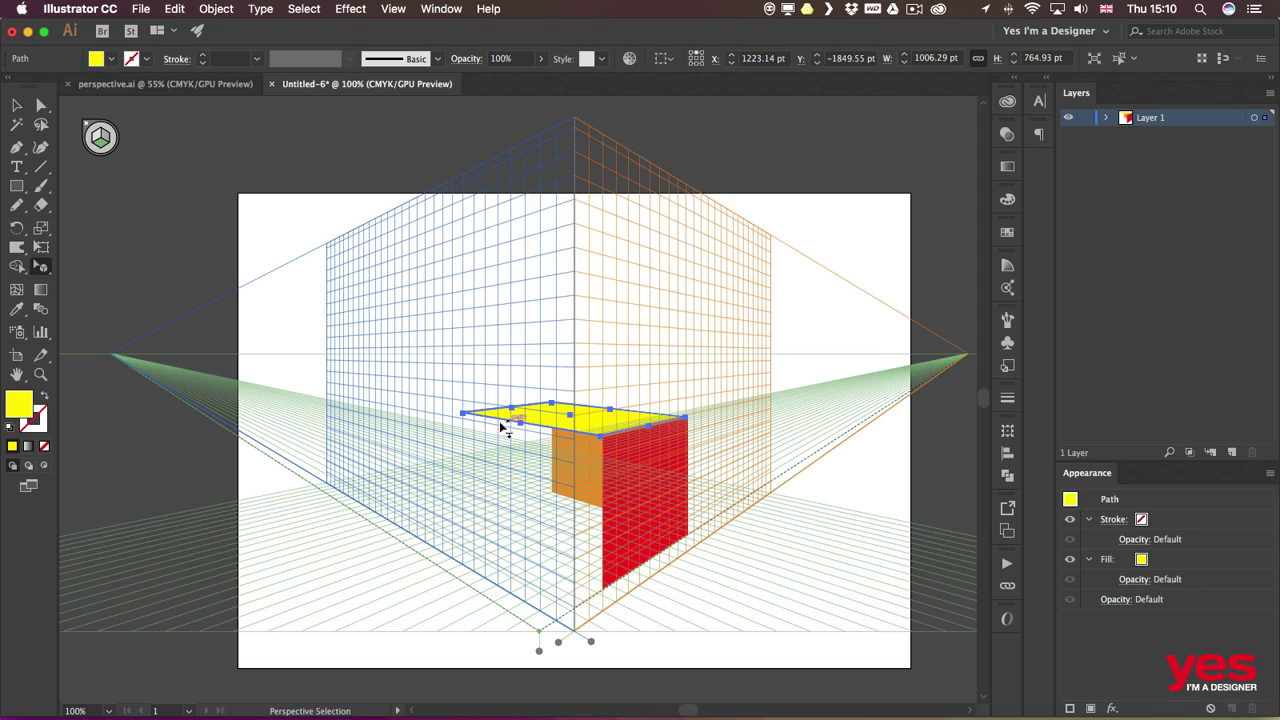
Duplicate the red face in place and move one copy perpendicular to its plane to the opposite end of the box
click(612, 558)
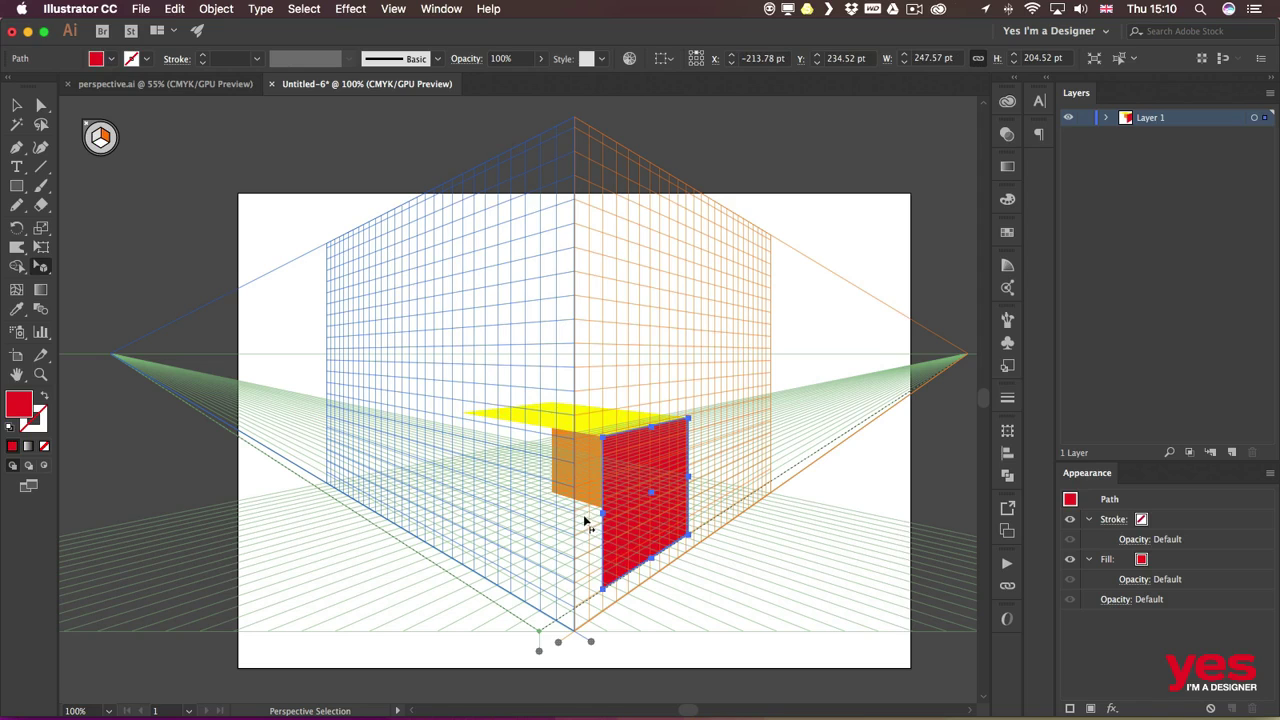
key(super+c)
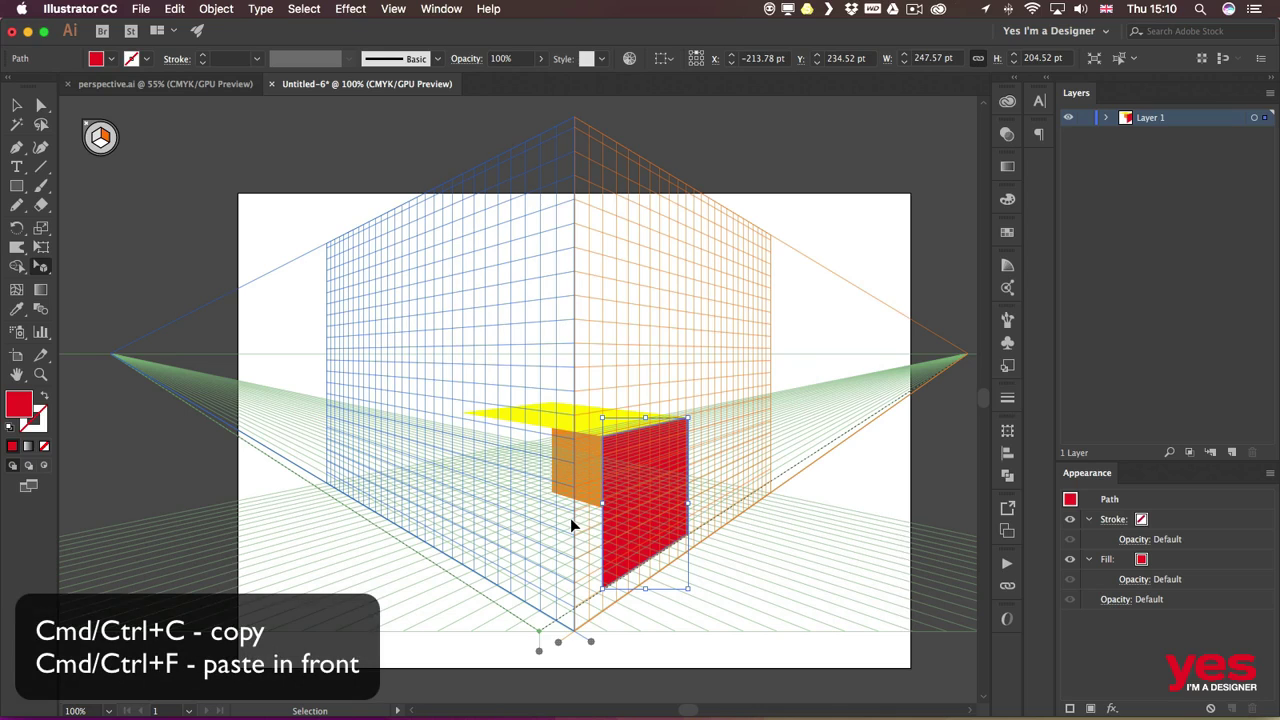
key(super+f)
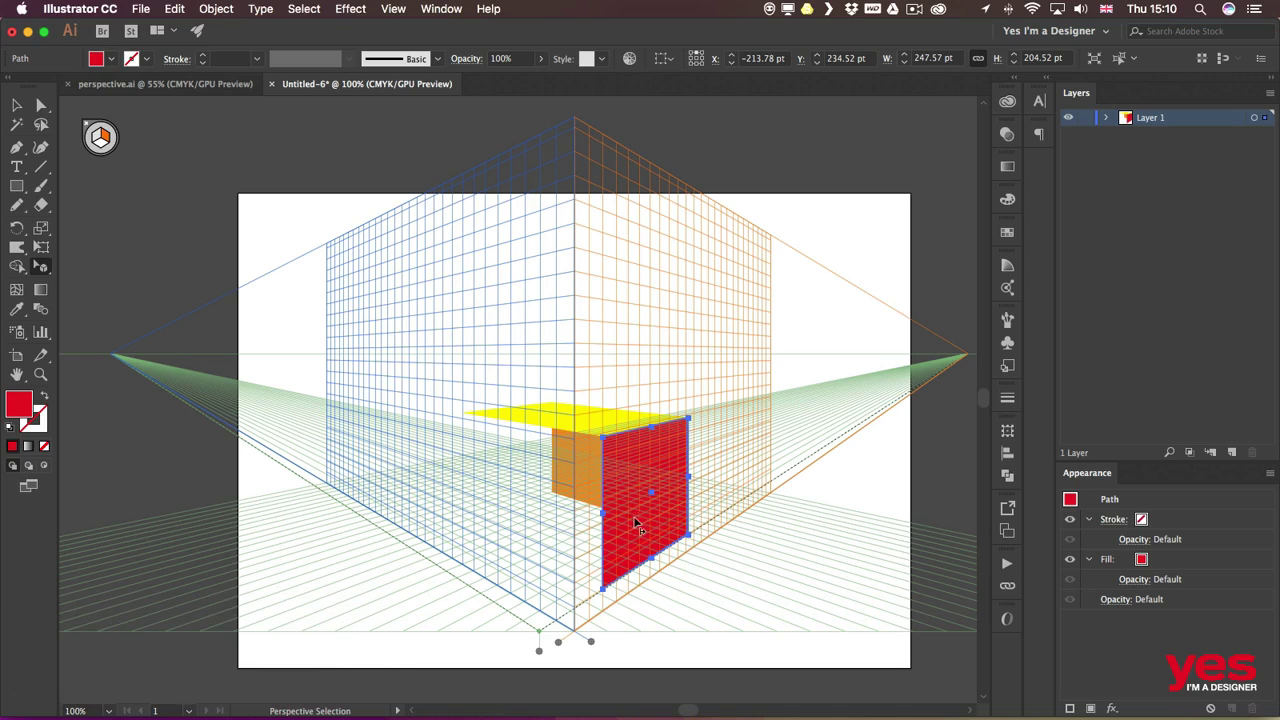
drag(635, 514, 504, 440)
key(5)
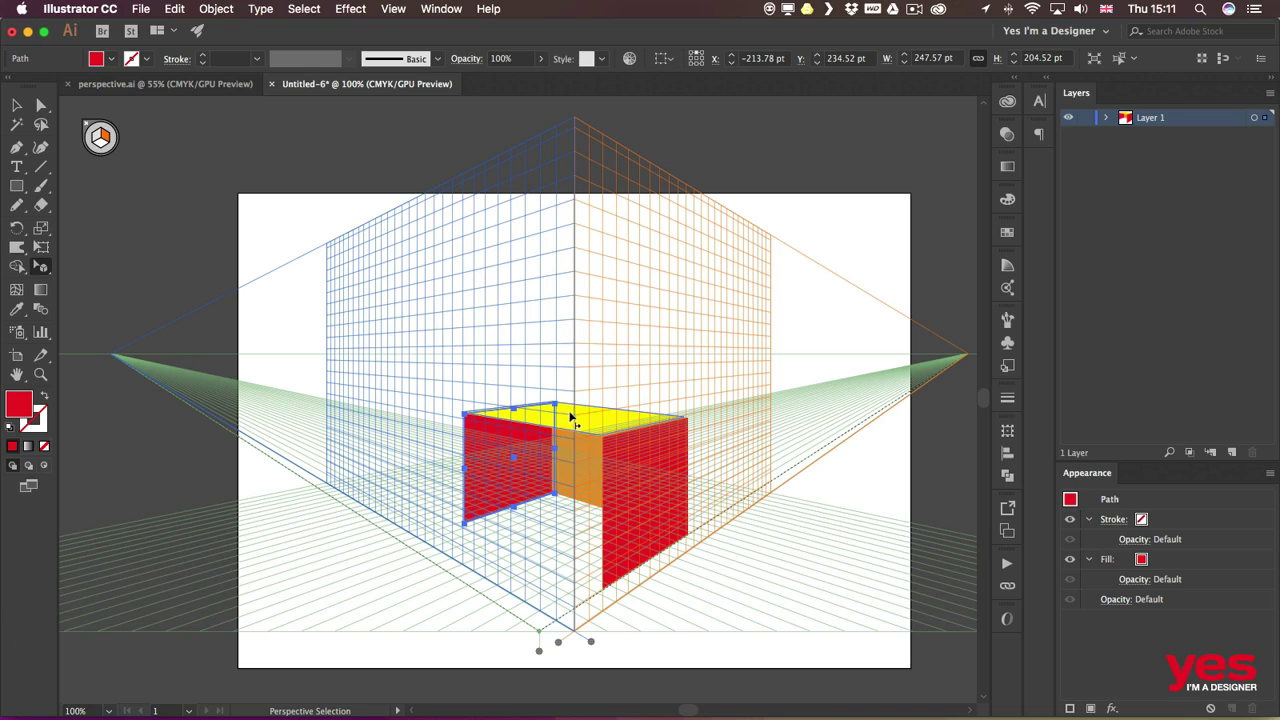
Duplicate the yellow top face perpendicular to its plane down to the base of the box, and hide the perspective grid
click(572, 416)
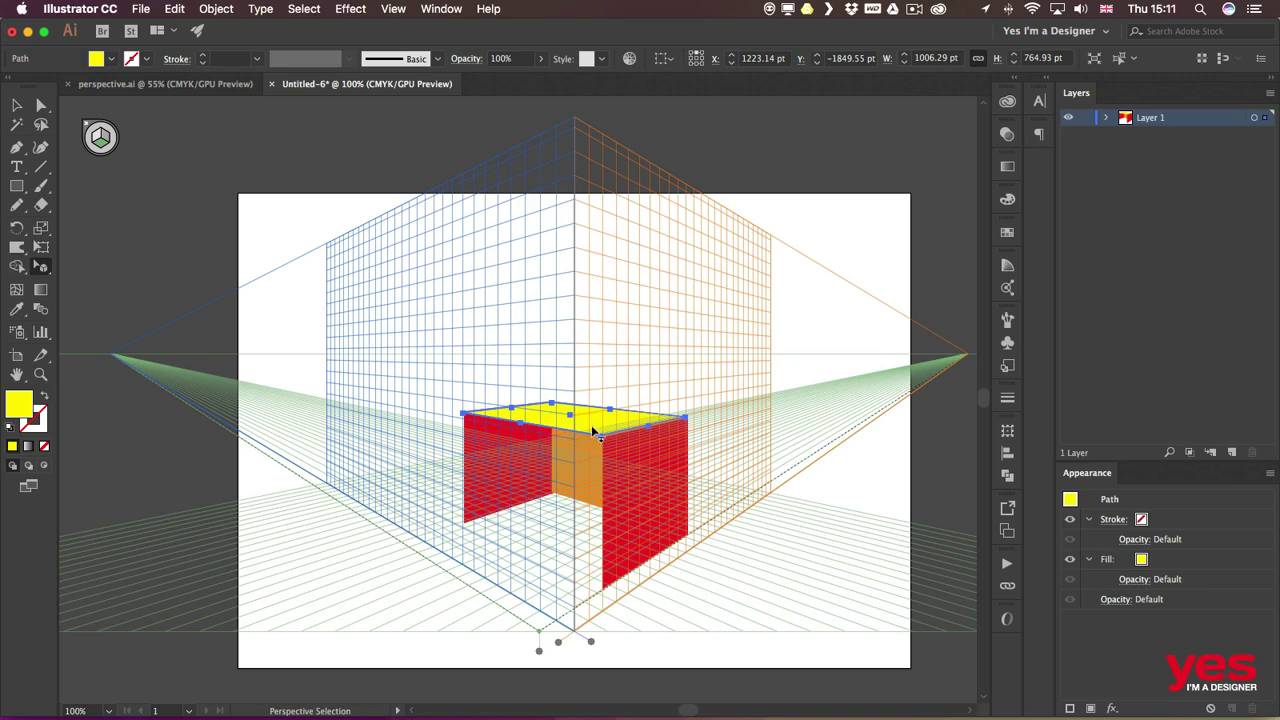
drag(594, 424, 583, 556)
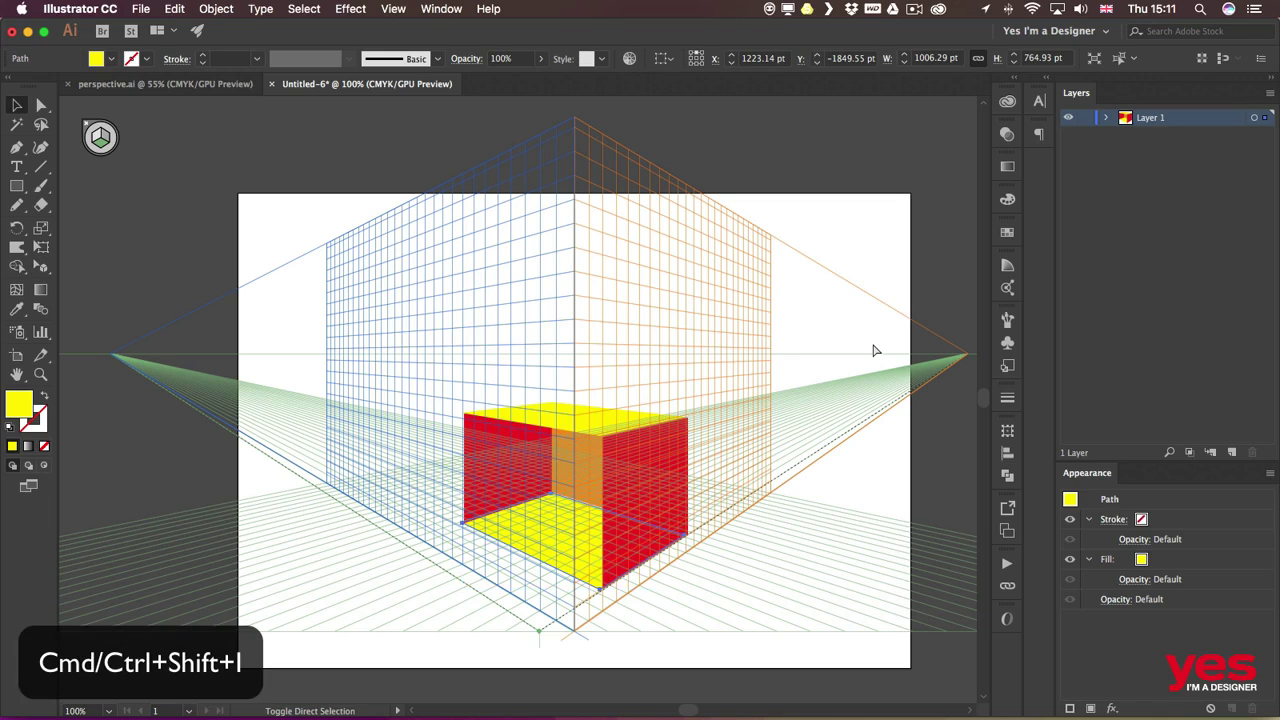
key(super+shift+i)
click(791, 375)
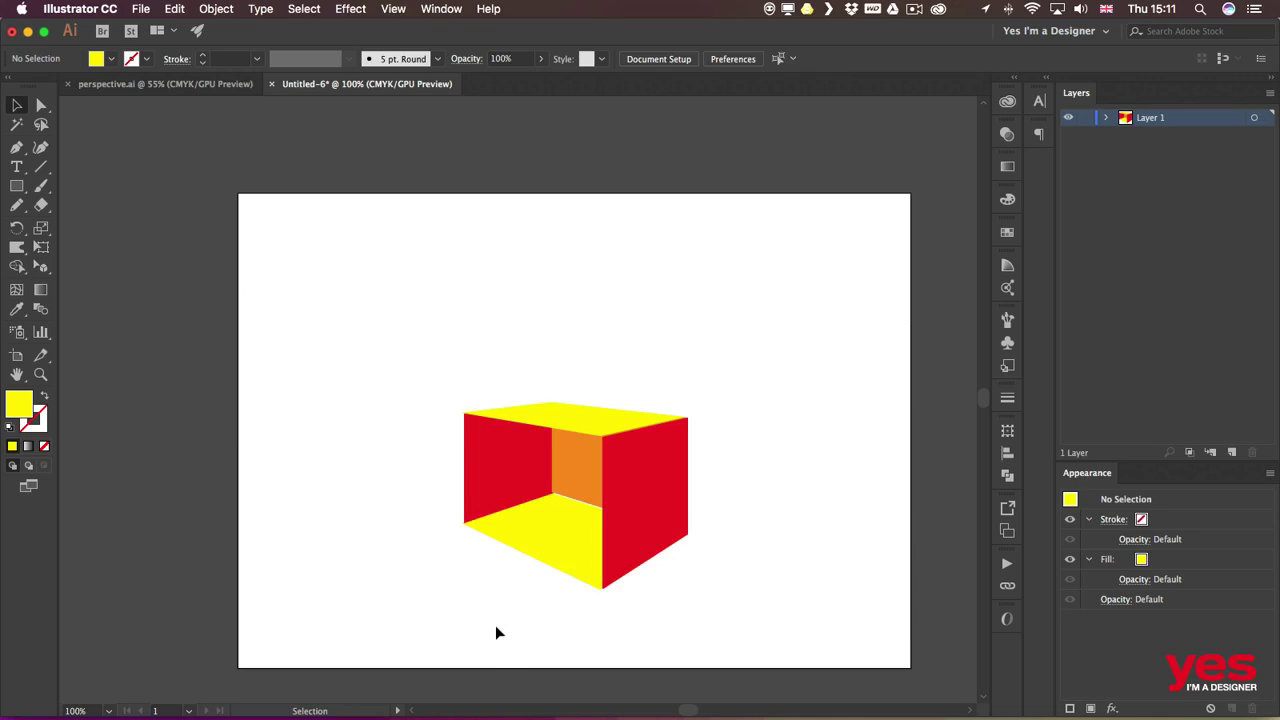
click(533, 590)
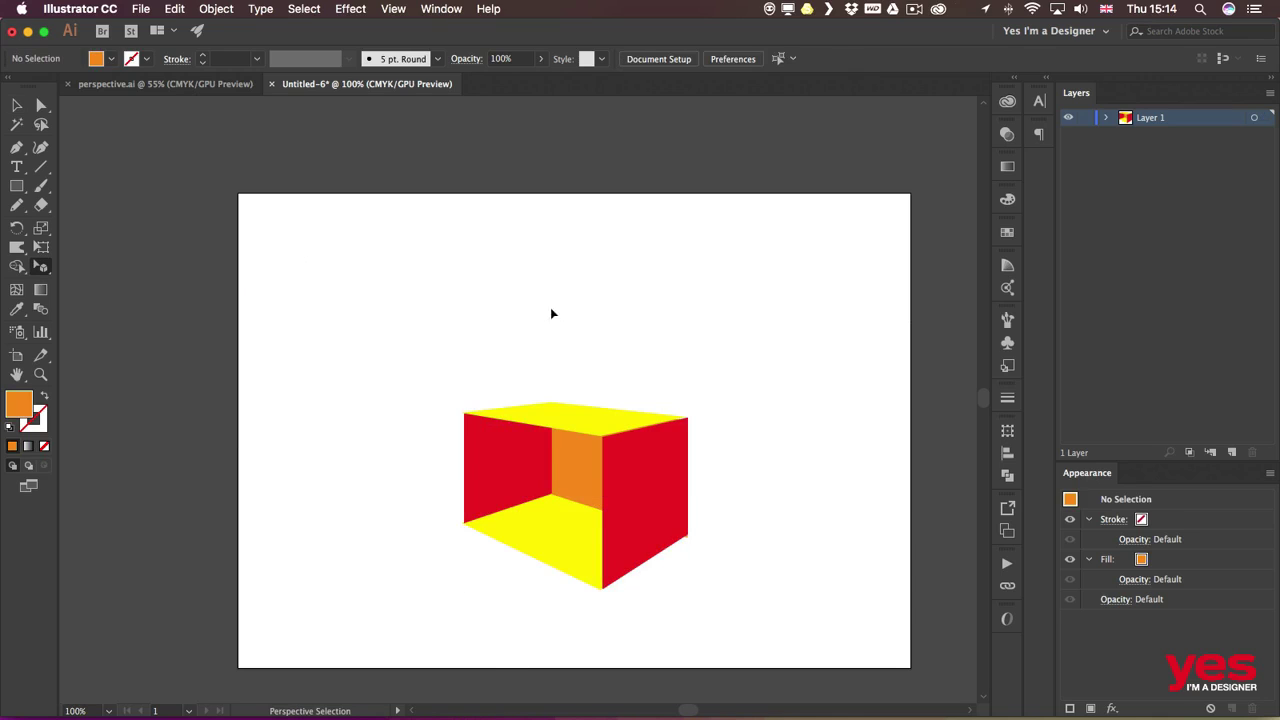
Give all faces of the box a 1 pt black stroke and no fill, and deselect them
drag(436, 334, 713, 574)
click(131, 58)
click(44, 87)
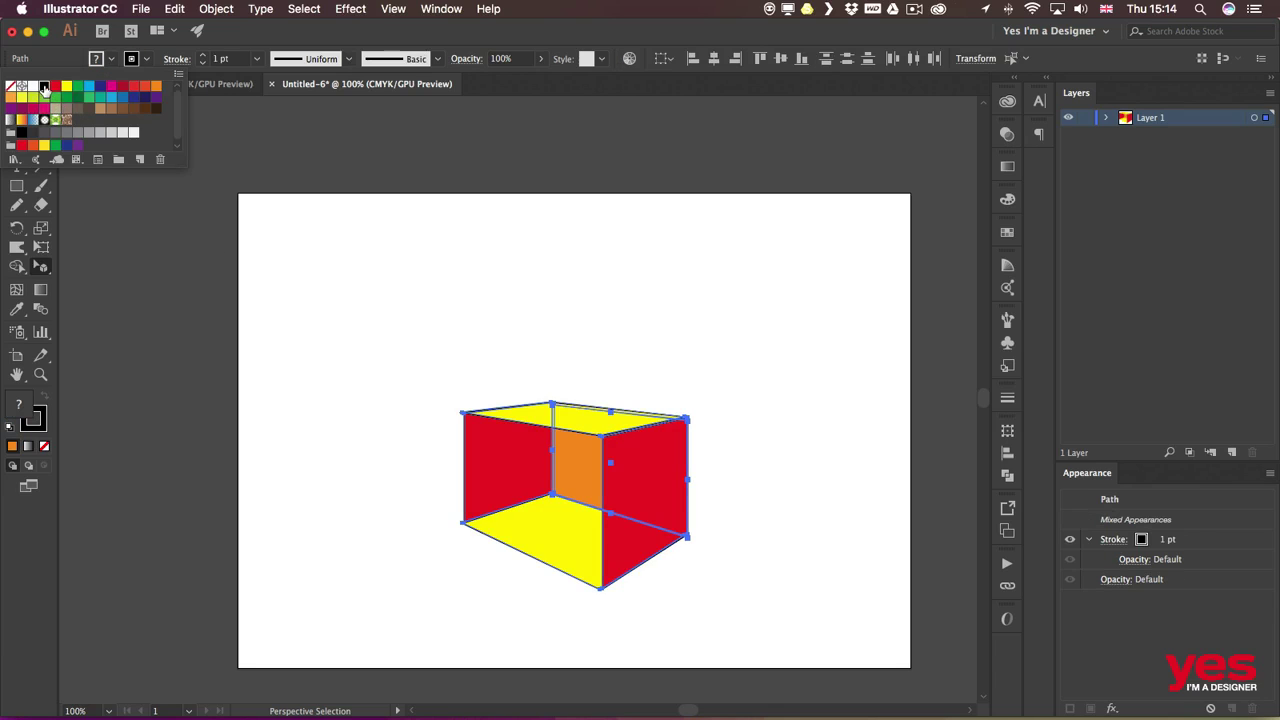
click(112, 60)
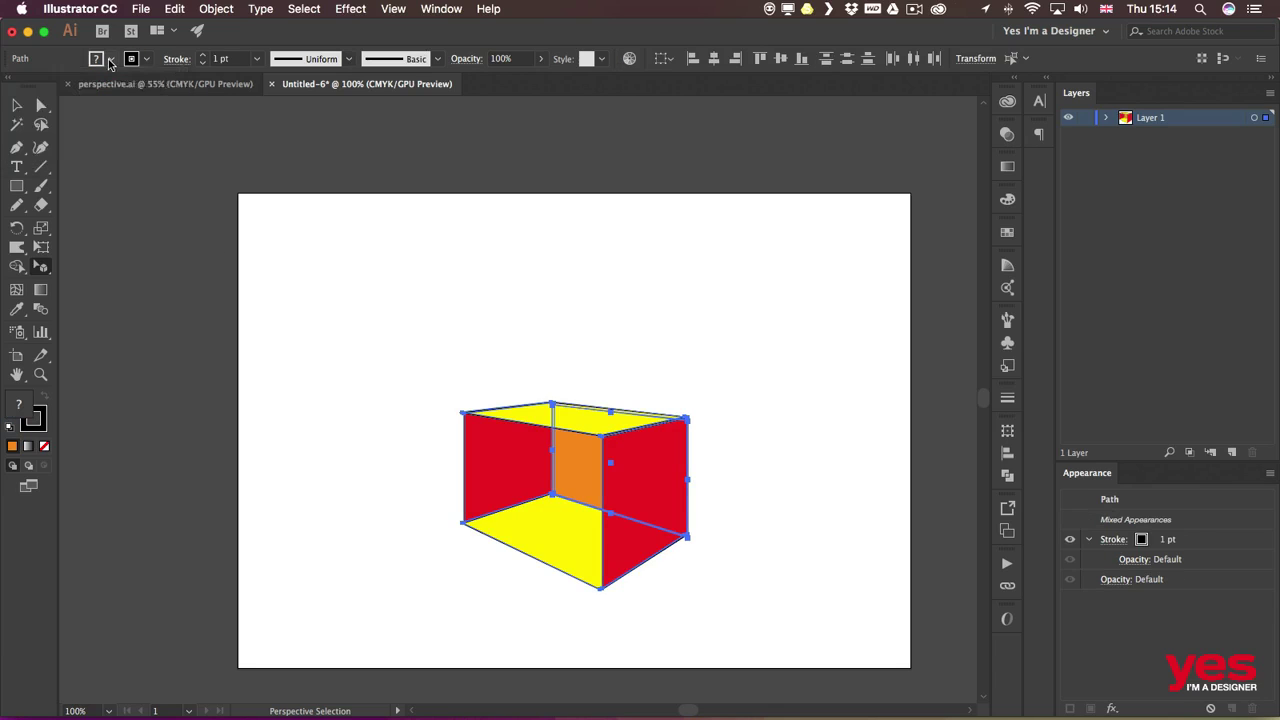
click(10, 87)
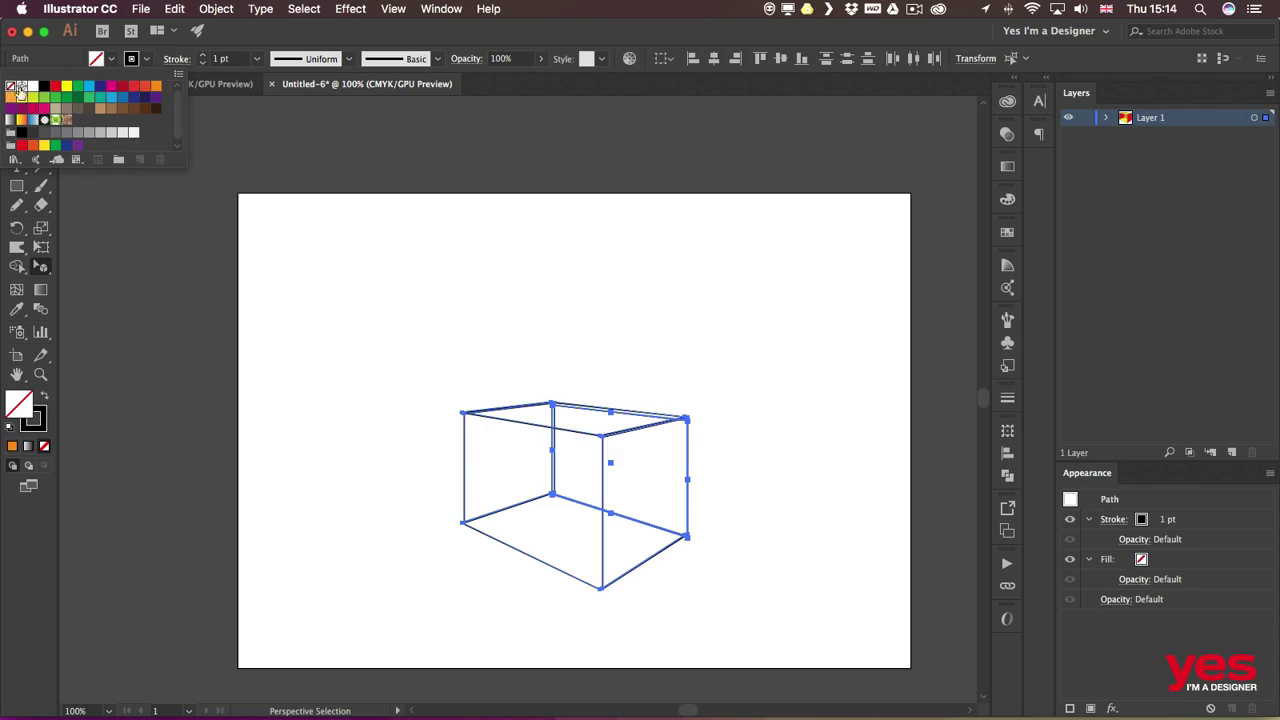
click(614, 326)
click(630, 314)
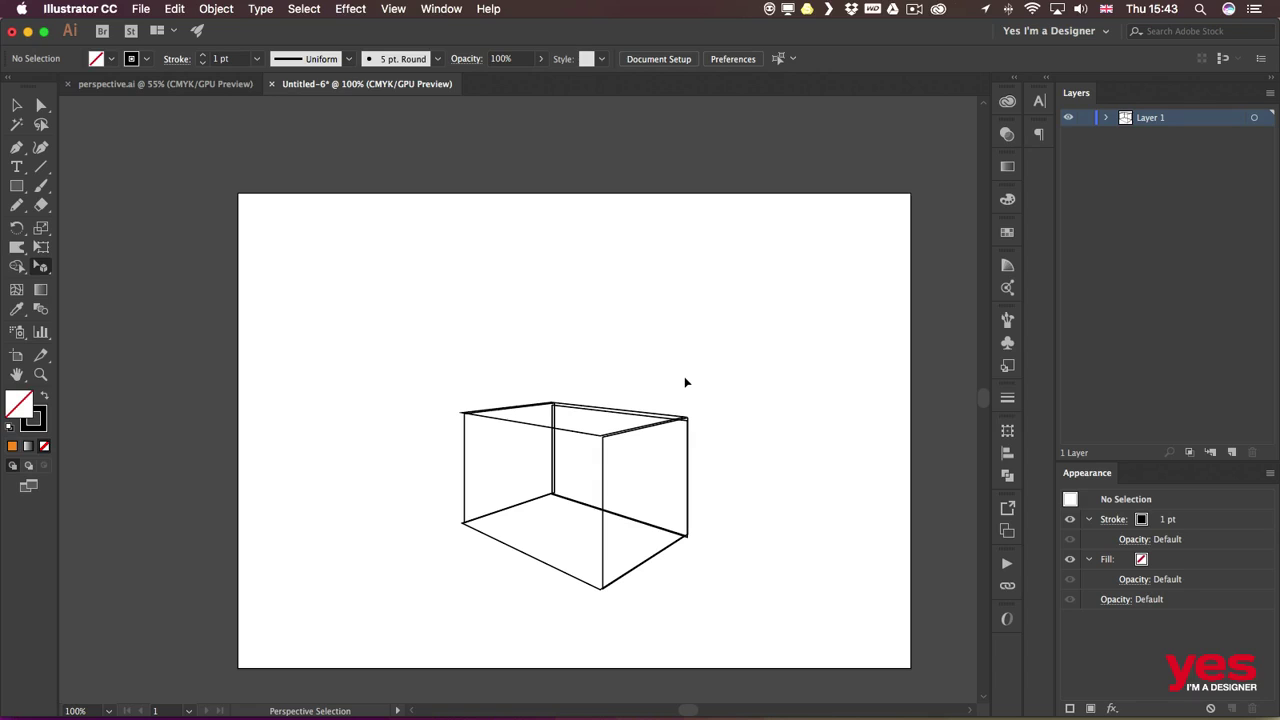
Show the perspective grid and add the point text "3d text" above the box, over the right plane
key(super+shift+i)
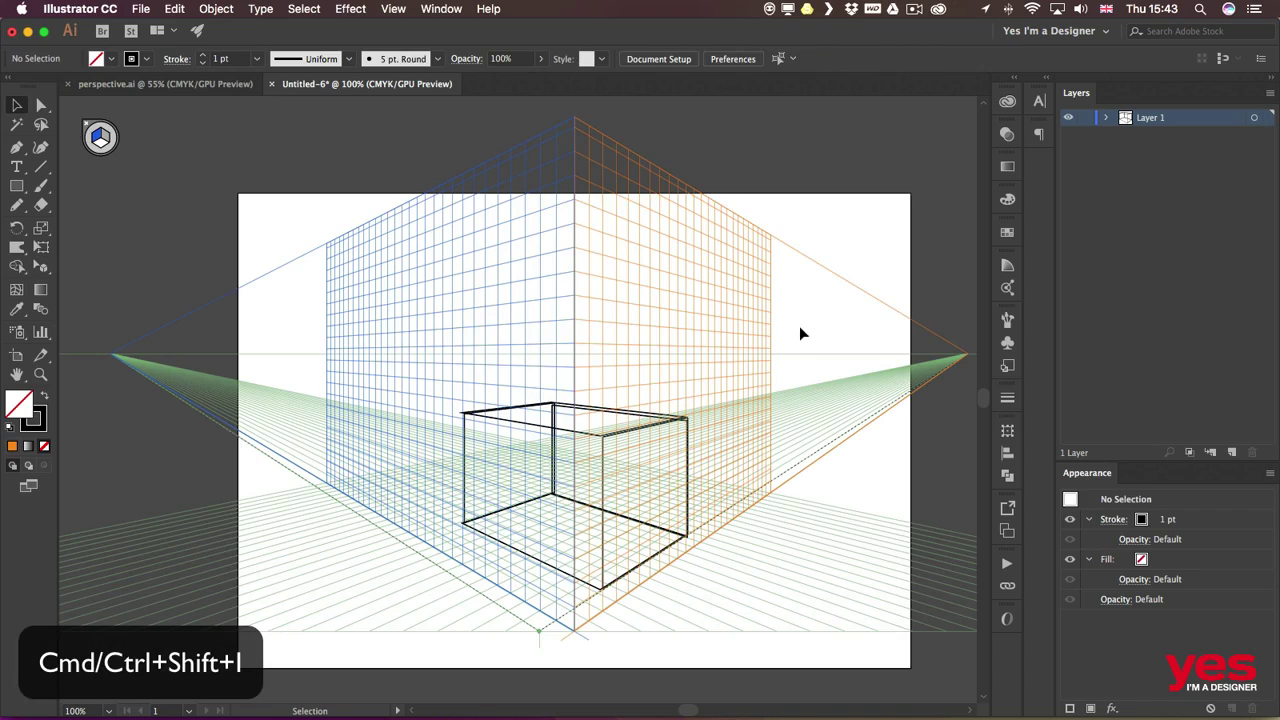
key(t)
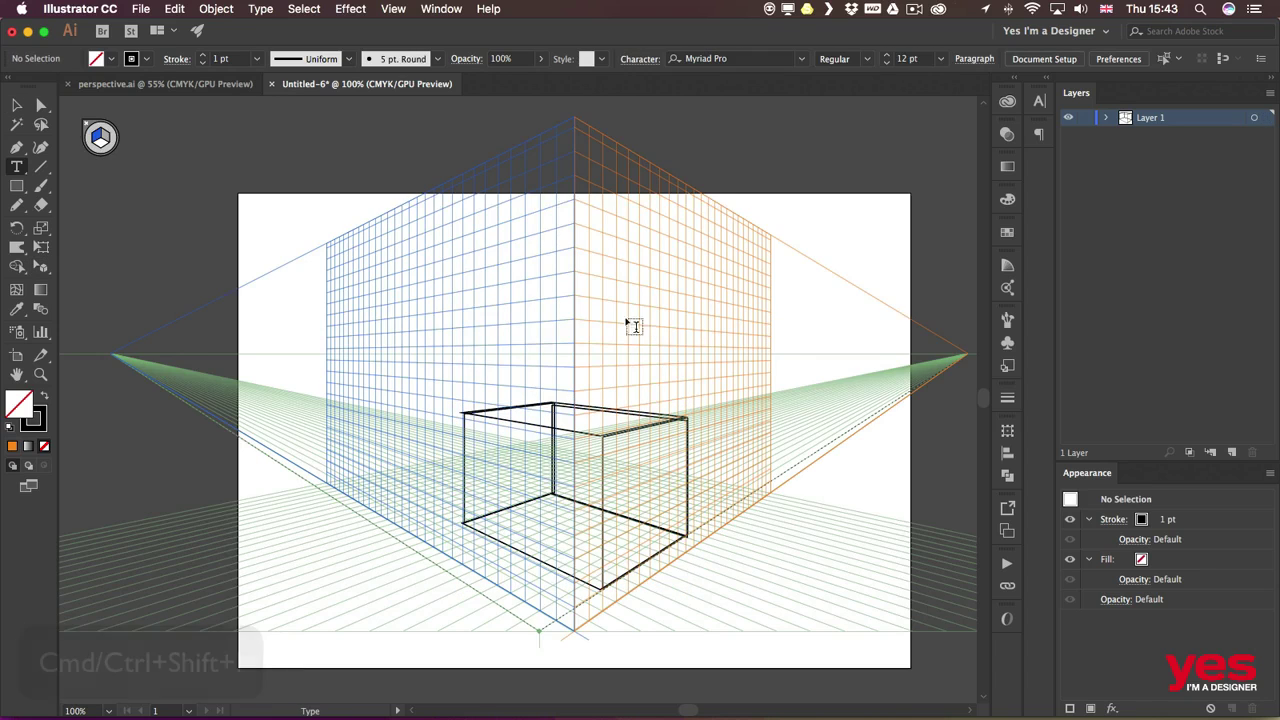
click(630, 283)
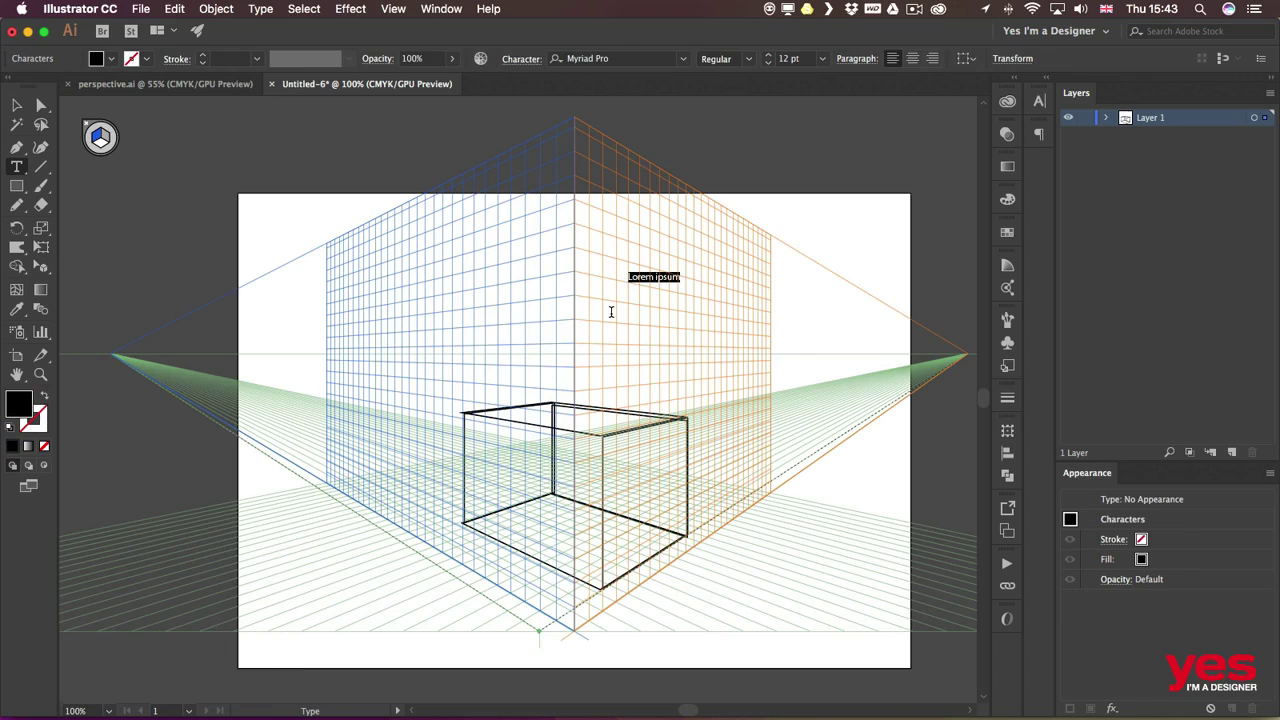
text(3d text)
key(Escape)
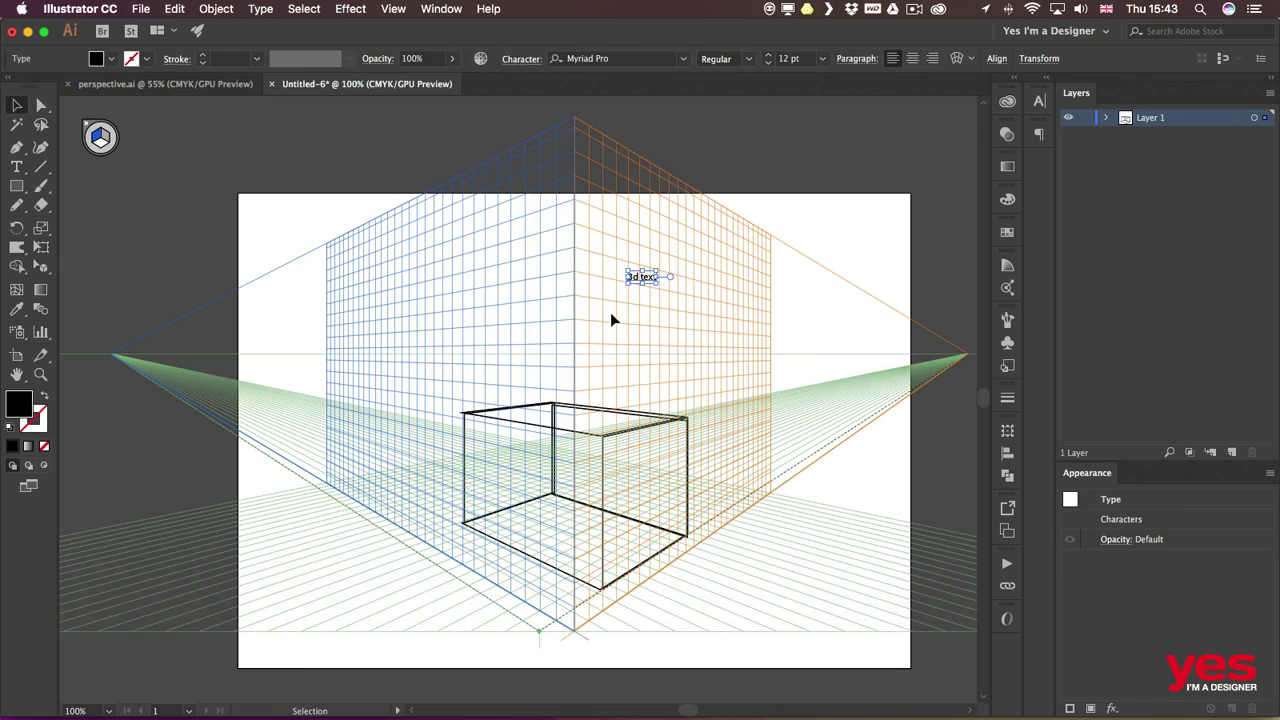
Scale the "3d text" up to about 61 pt and attach it to the left perspective plane above the box with the Perspective Selection tool
drag(656, 284, 770, 329)
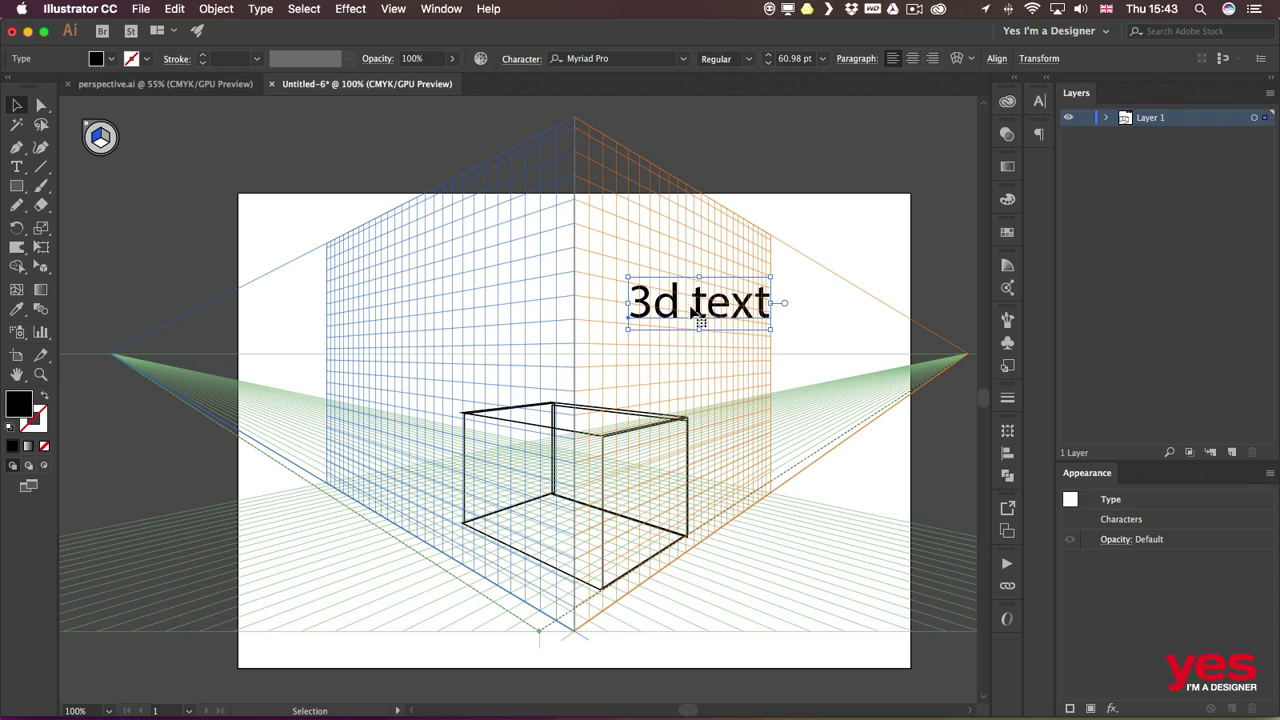
drag(695, 315, 565, 305)
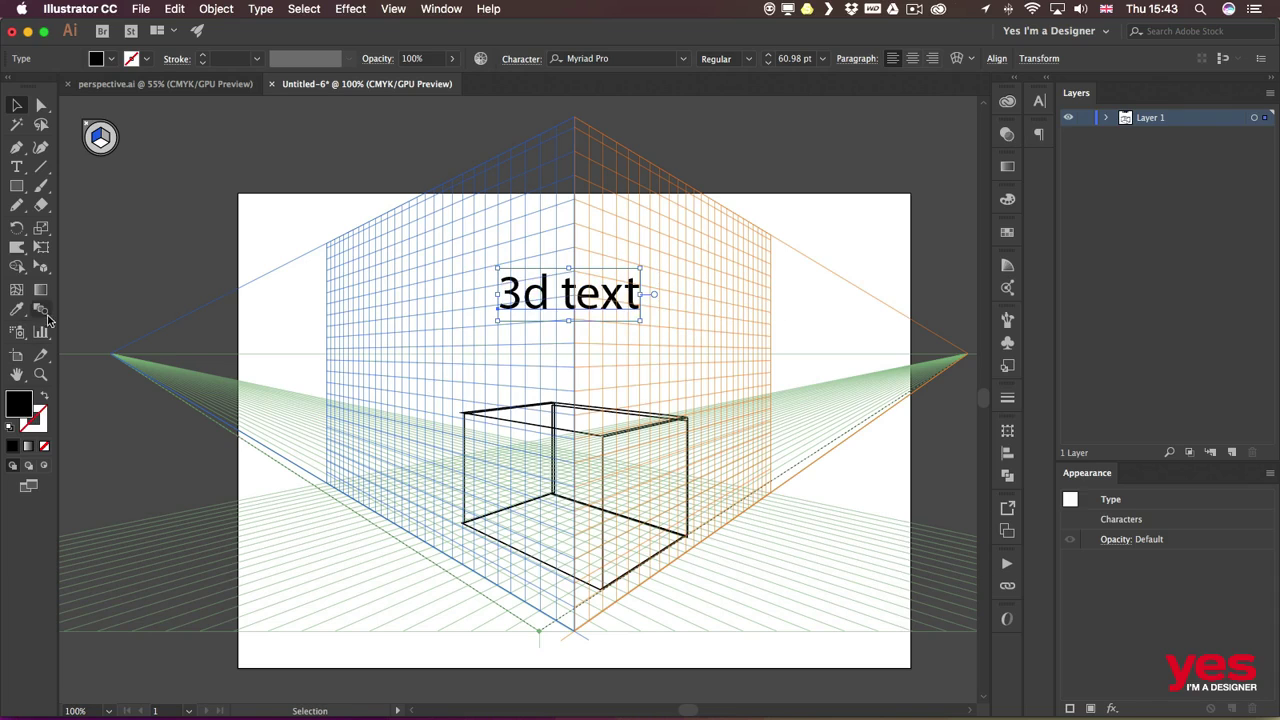
click(43, 267)
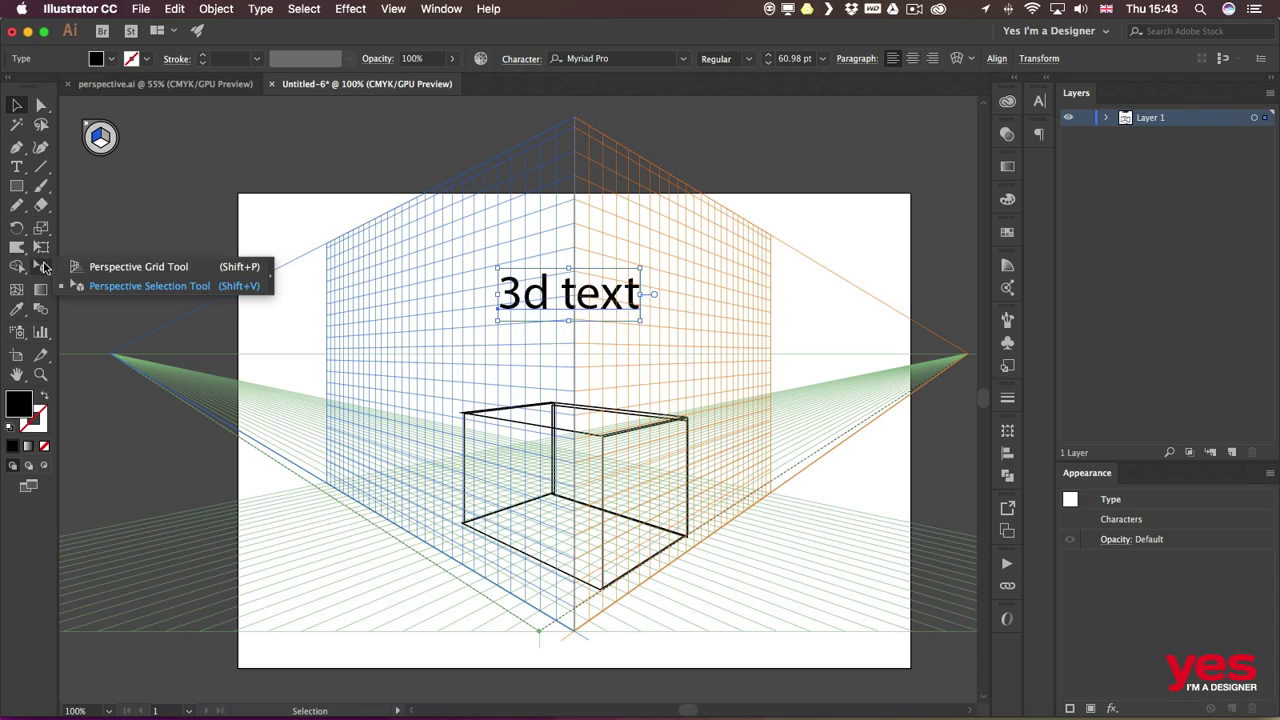
click(149, 286)
drag(524, 300, 535, 255)
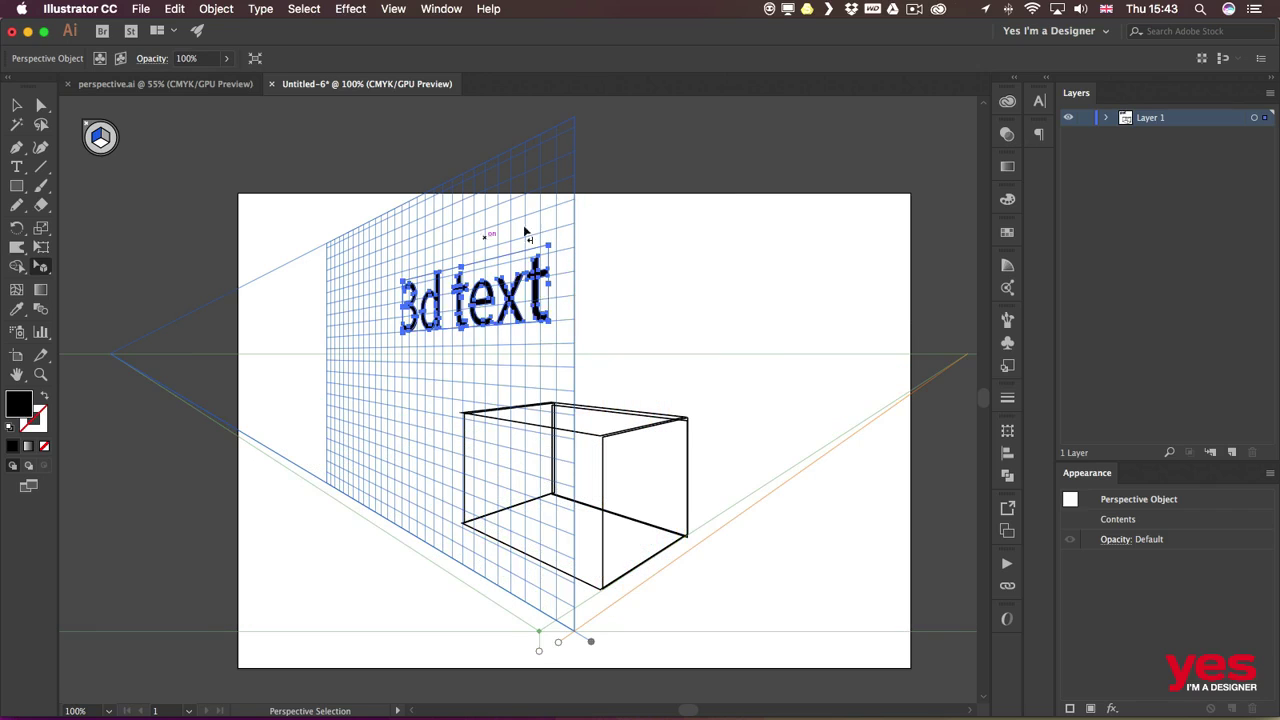
drag(514, 298, 514, 300)
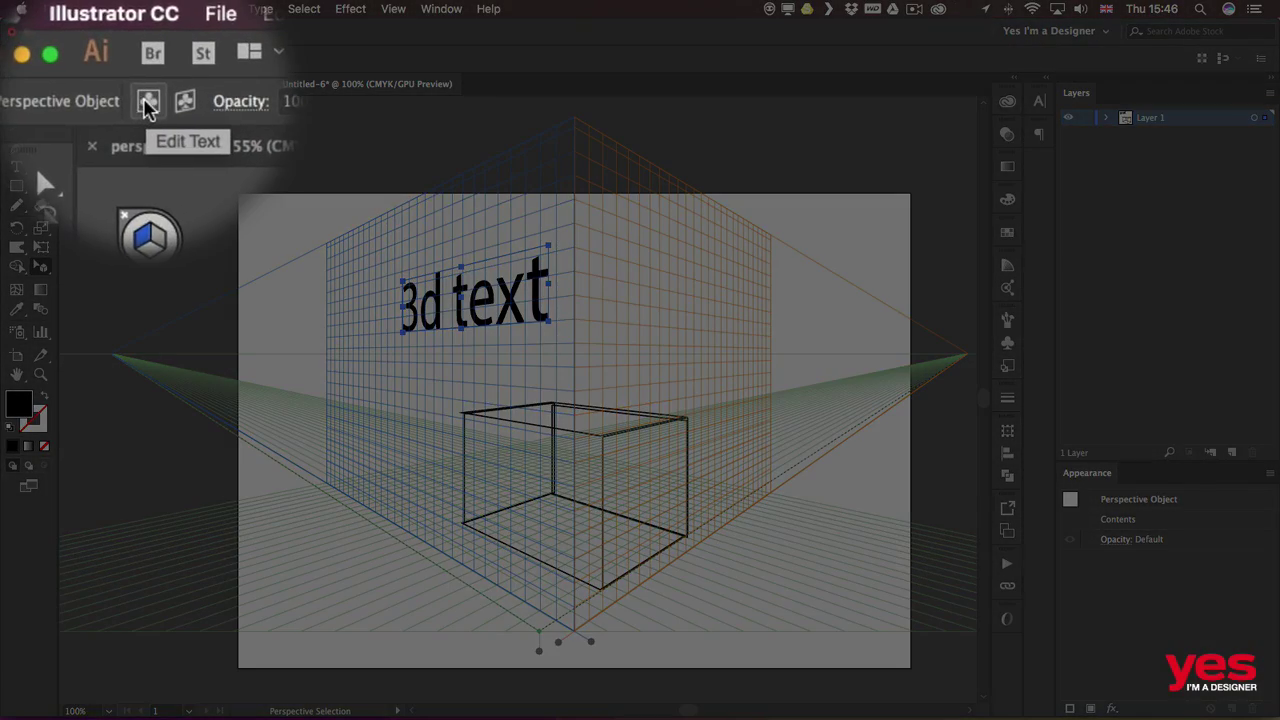
Edit the perspective text on the left plane to read "Perspective" and deselect it
click(145, 102)
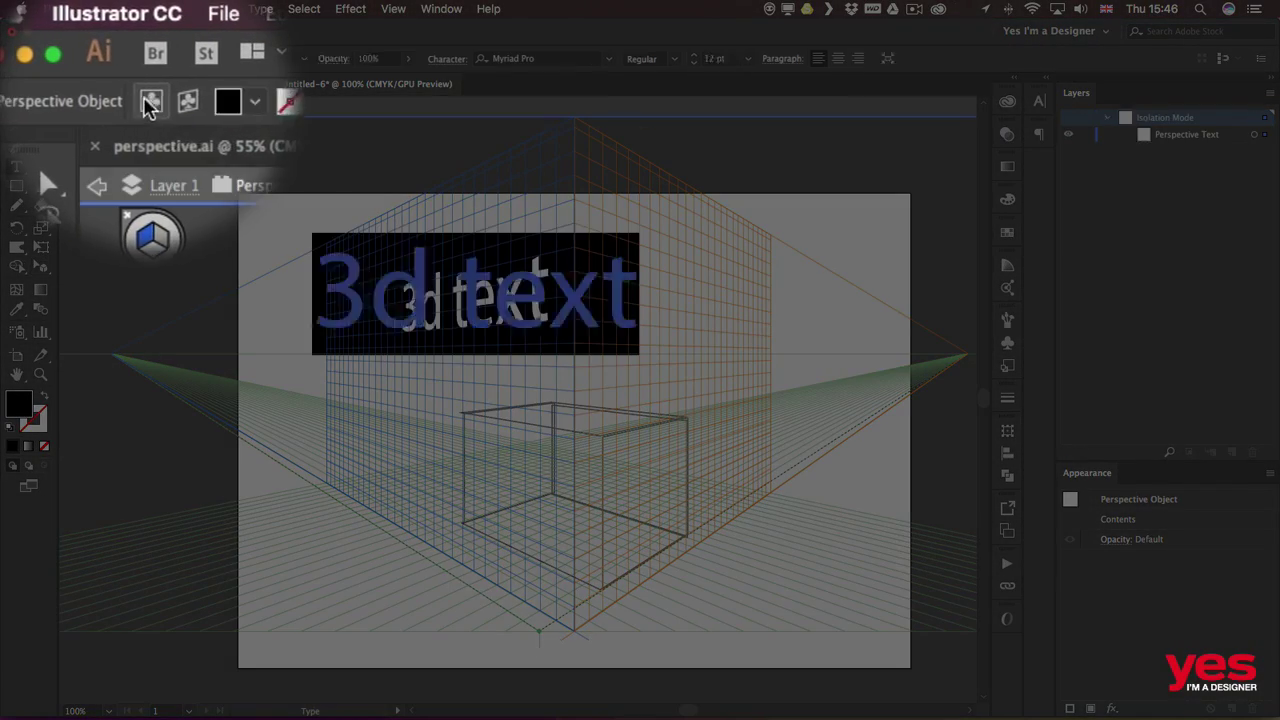
text(P)
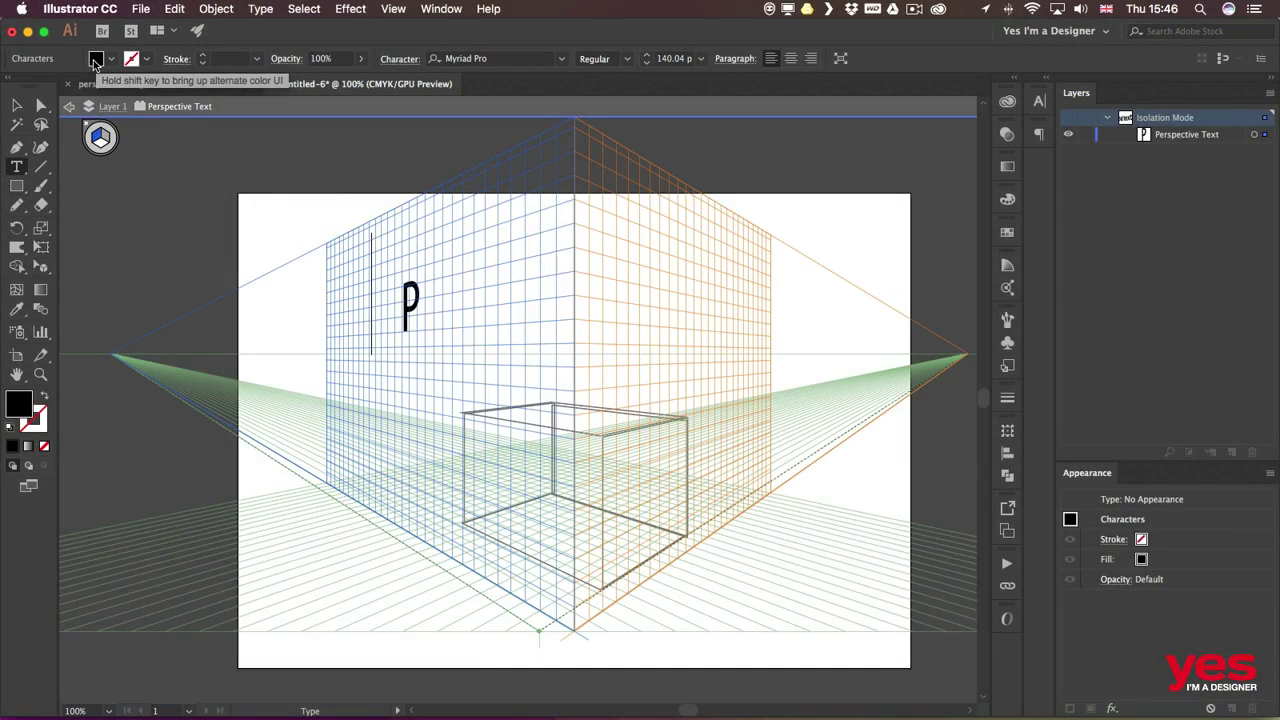
text(erspective)
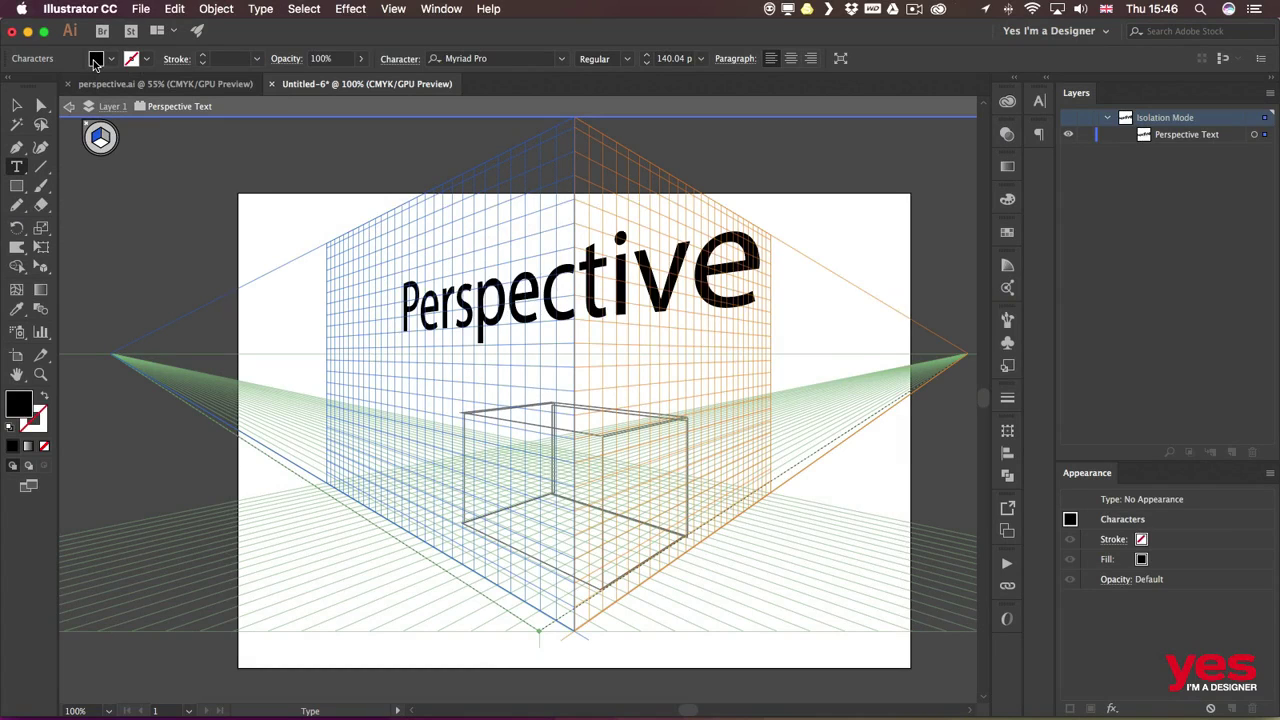
key(Escape)
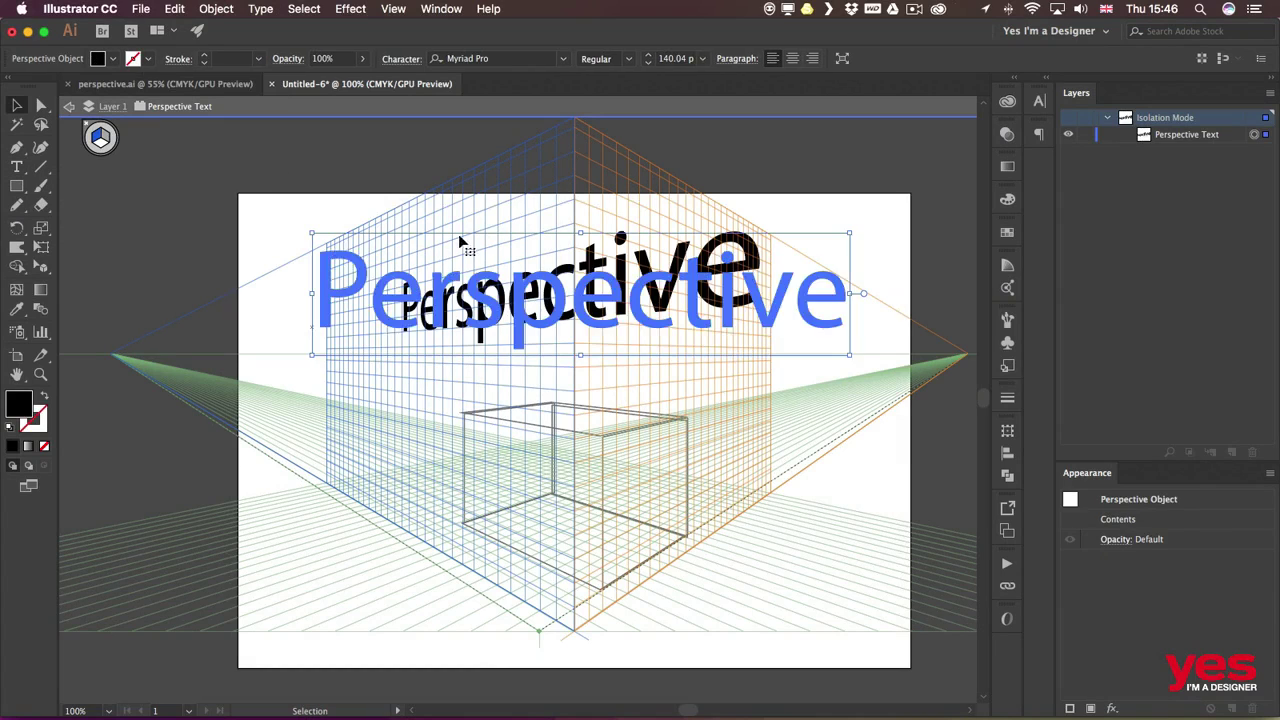
click(852, 177)
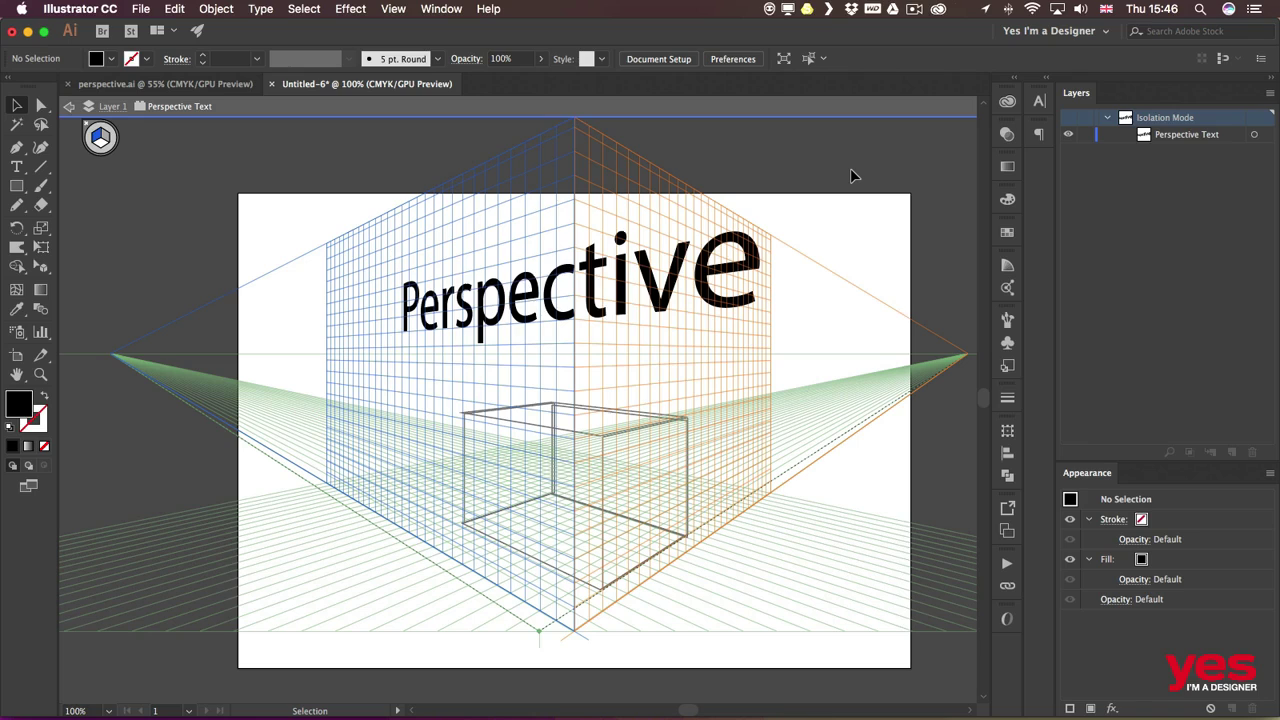